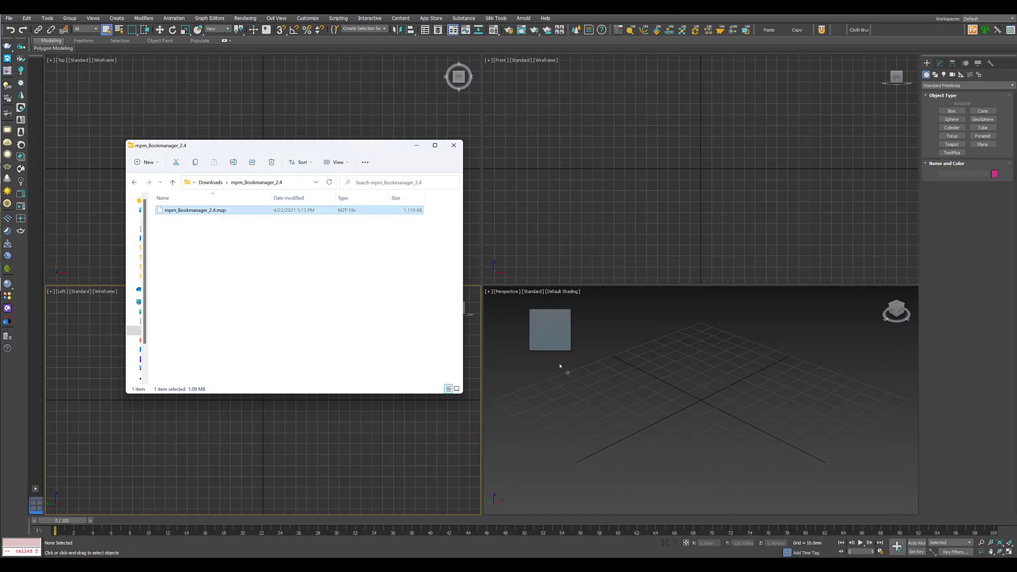
Install the Bookmanager 2 script from mpm_Bookmanager_2.4.mzp and continue to run it once setup completes.
{"action": "left_click_drag", "start_coordinate": [560, 366], "coordinate": [560, 366]}
{"action": "left_click", "coordinate": [505, 239]}
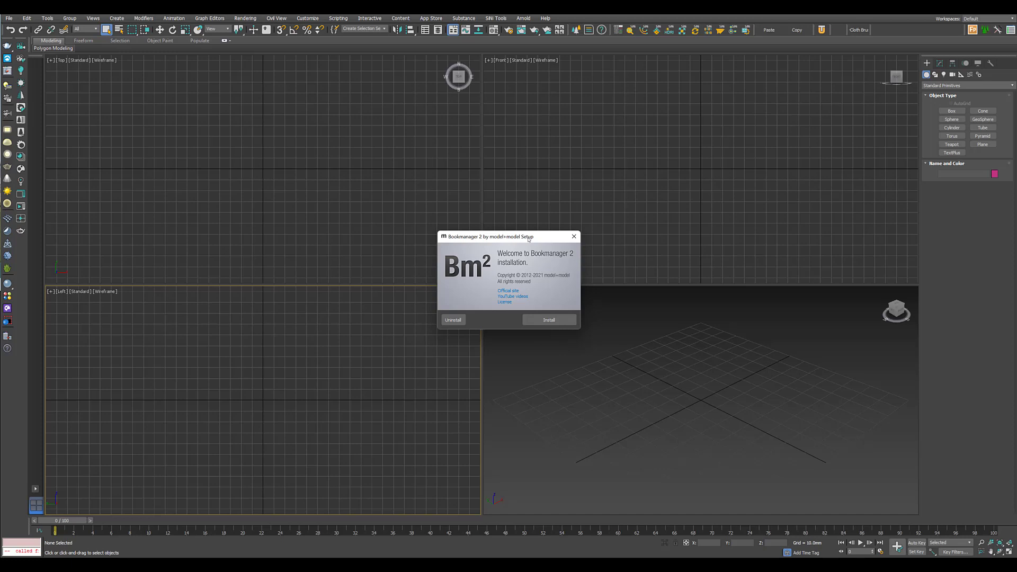
{"action": "left_click", "coordinate": [546, 320]}
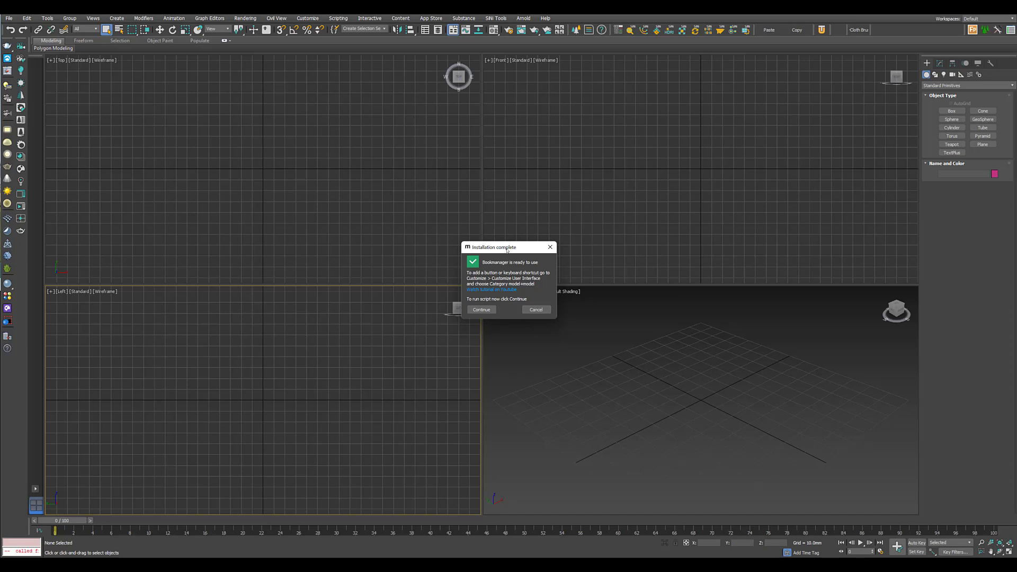
{"action": "left_click", "coordinate": [490, 310]}
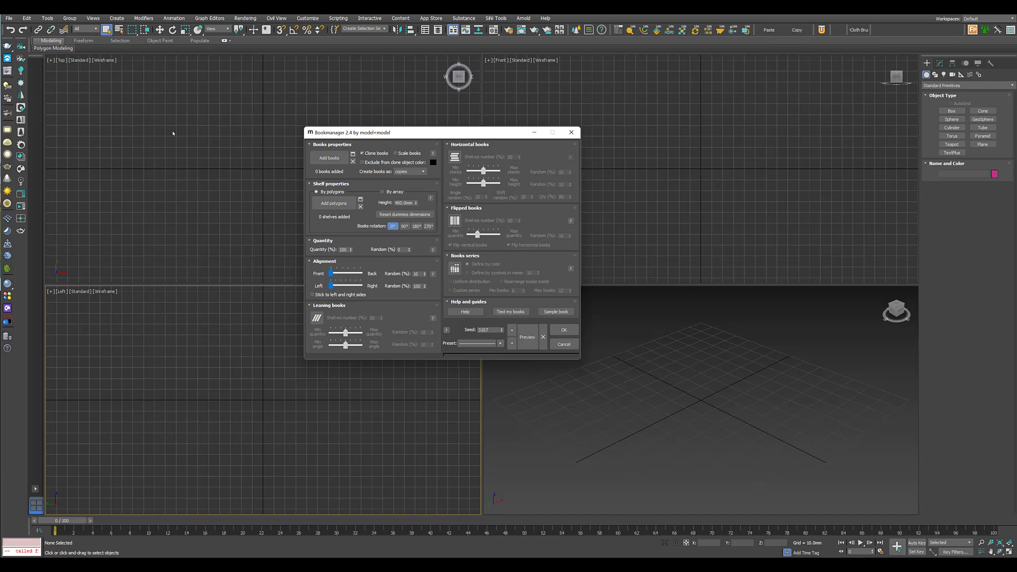
Open the user interface customization and pick the Bookmanager action from the model+model category for toolbars.
{"action": "left_click", "coordinate": [308, 18]}
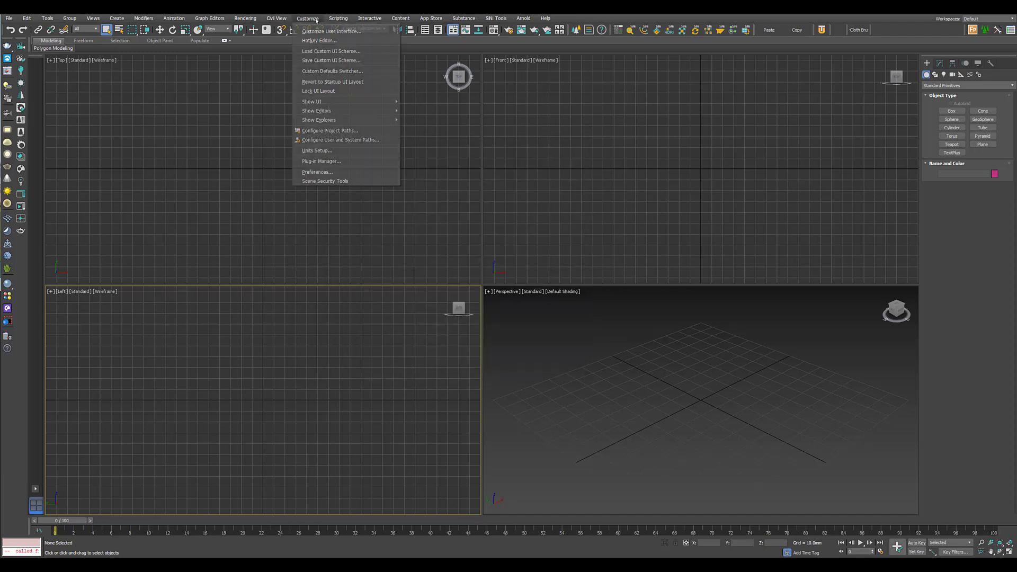
{"action": "left_click", "coordinate": [360, 32]}
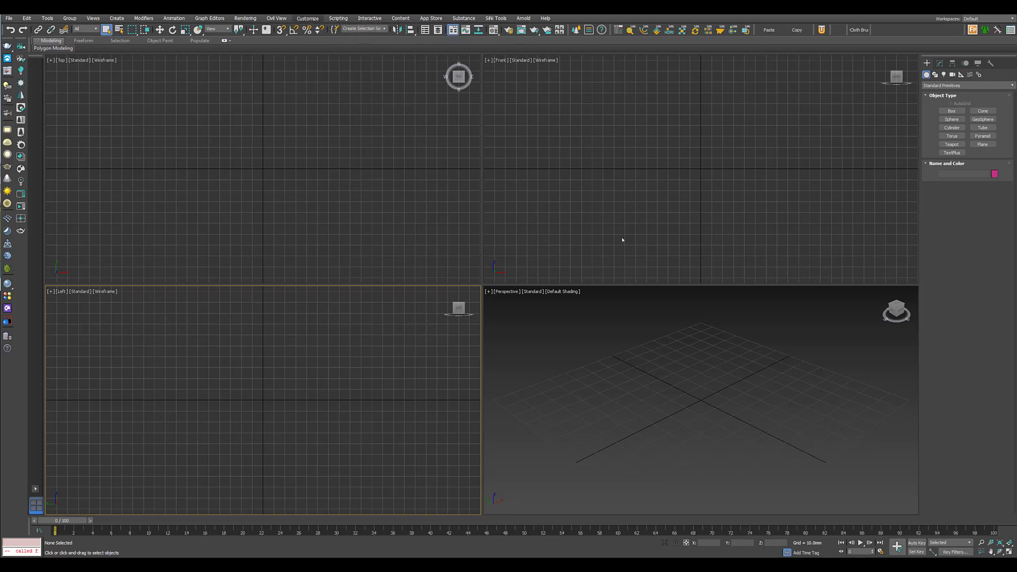
{"action": "left_click", "coordinate": [412, 214]}
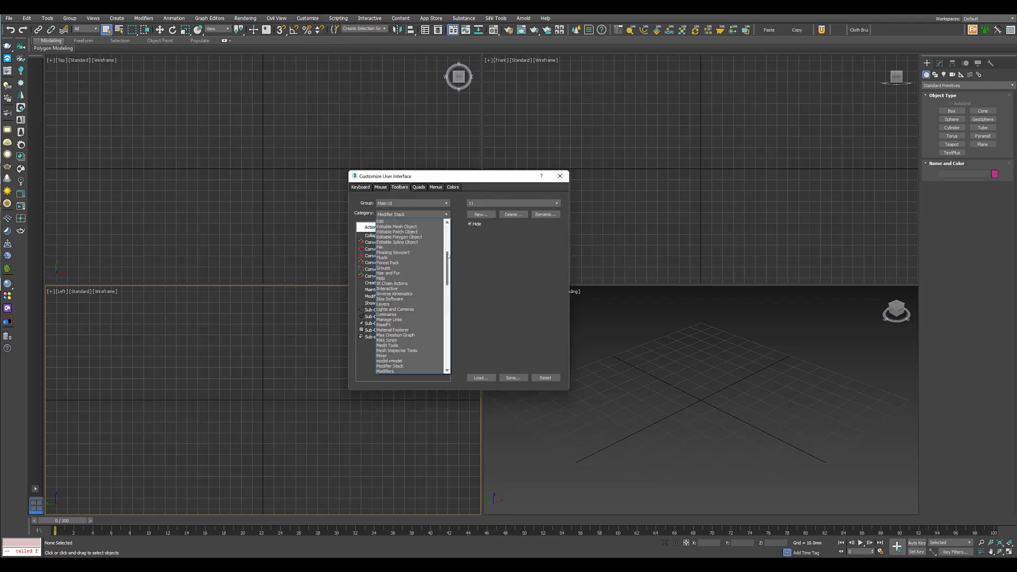
{"action": "left_click", "coordinate": [410, 236]}
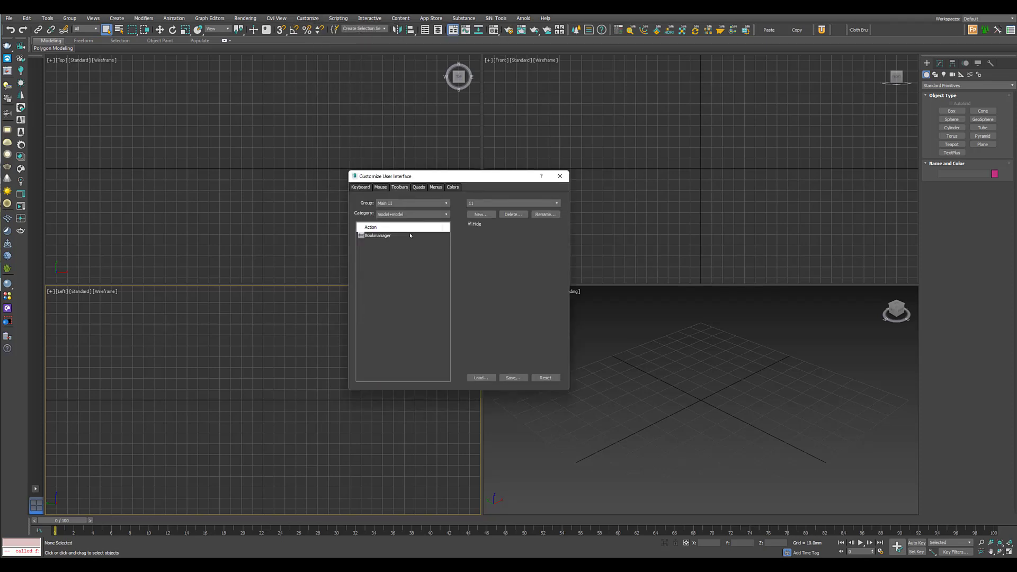
{"action": "left_click", "coordinate": [379, 237]}
Create a new toolbar holding the Bookmanager action, dock it in the main toolbar row and close the customization.
{"action": "left_click", "coordinate": [480, 214]}
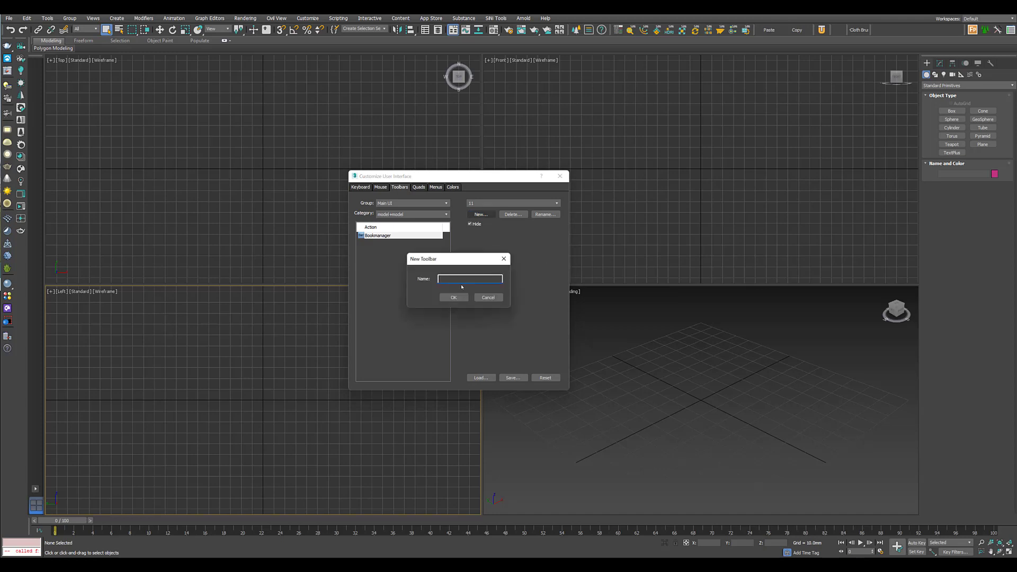
{"action": "left_click_drag", "start_coordinate": [451, 268], "coordinate": [689, 266]}
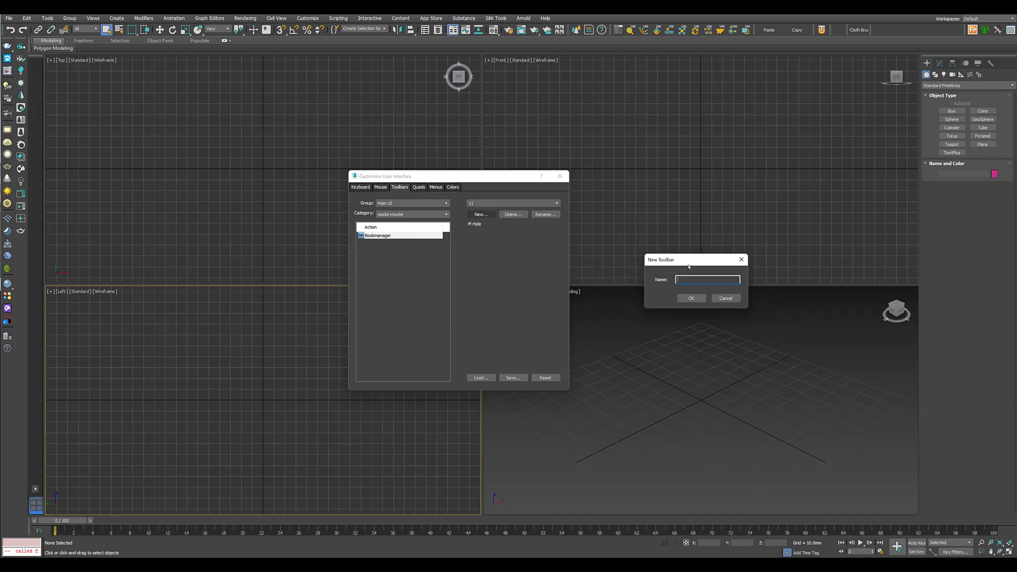
{"action": "key", "text": "Return"}
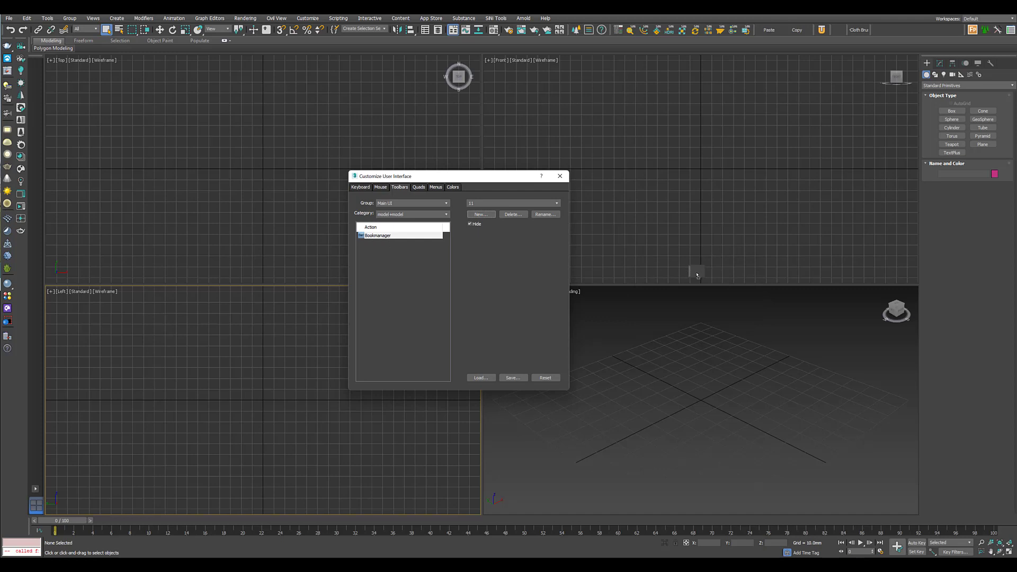
{"action": "left_click_drag", "start_coordinate": [697, 275], "coordinate": [696, 272]}
{"action": "left_click_drag", "start_coordinate": [690, 271], "coordinate": [845, 48]}
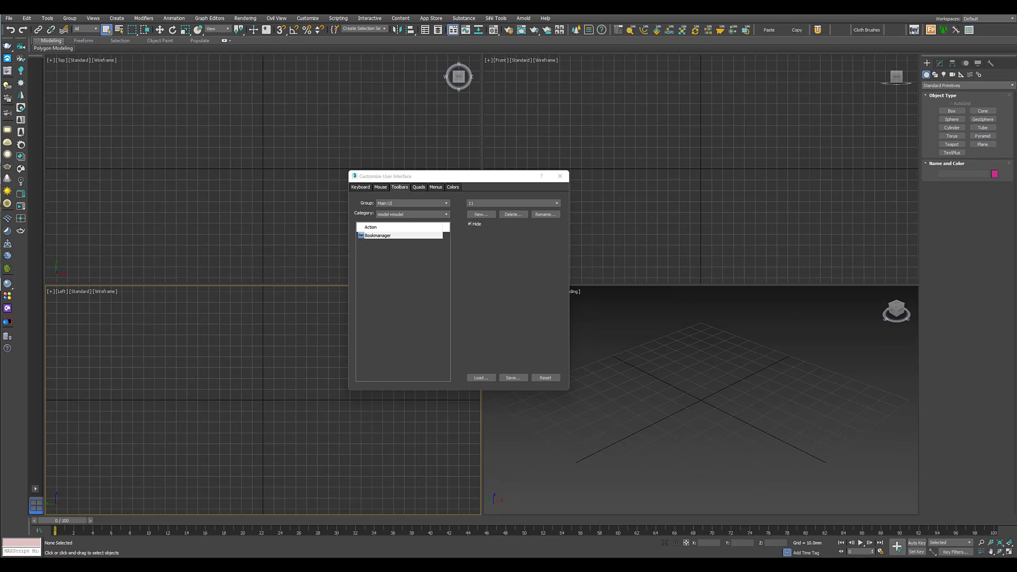
{"action": "left_click", "coordinate": [561, 176]}
Select the bookshelf model and examine its compartments from several angles.
{"action": "left_click", "coordinate": [313, 187]}
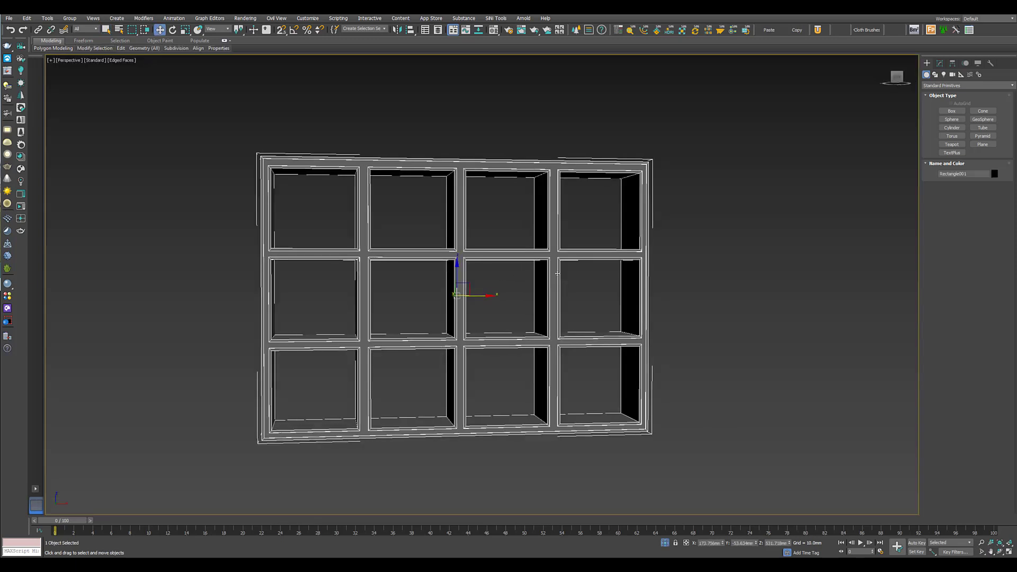
{"action": "middle_click_drag", "start_coordinate": [507, 271], "coordinate": [569, 293], "text": "alt"}
{"action": "left_click", "coordinate": [692, 315]}
{"action": "middle_click_drag", "start_coordinate": [692, 315], "coordinate": [602, 252], "text": "alt"}
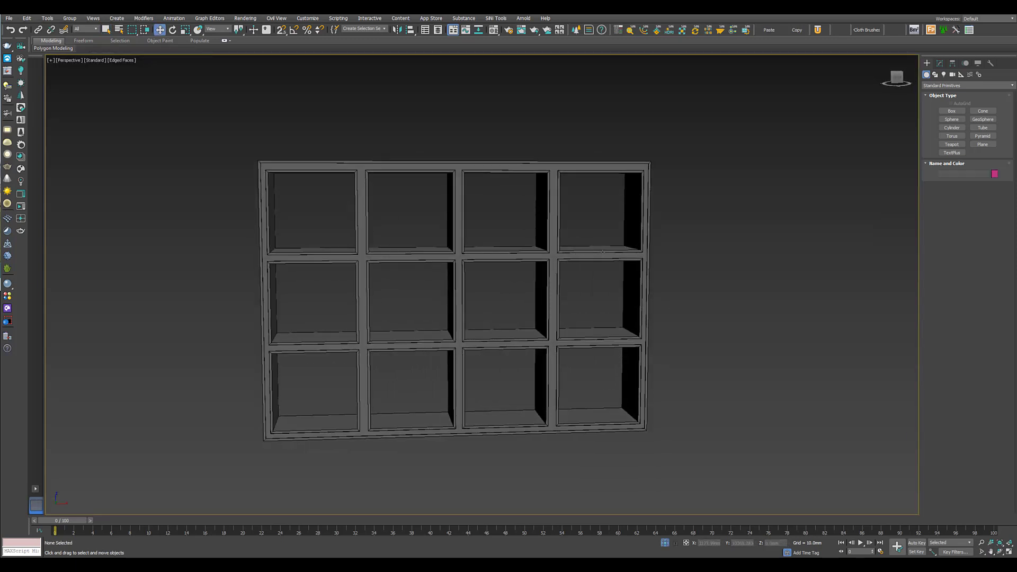
{"action": "left_click", "coordinate": [603, 251]}
{"action": "scroll", "coordinate": [603, 251], "scroll_direction": "down", "scroll_amount": 3}
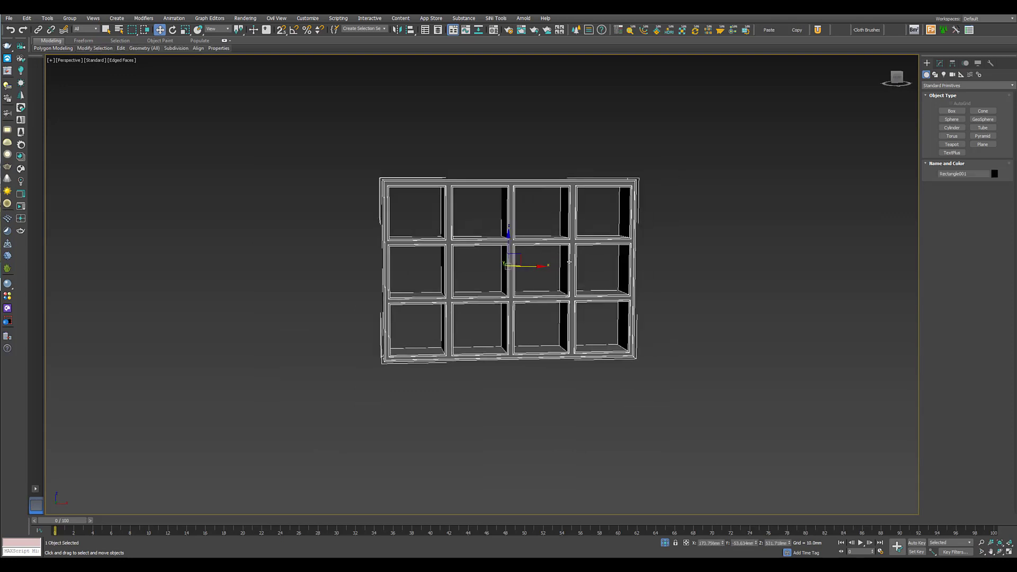
{"action": "scroll", "coordinate": [570, 261], "scroll_direction": "down", "scroll_amount": 2}
{"action": "middle_click_drag", "start_coordinate": [569, 262], "coordinate": [609, 260], "text": "alt"}
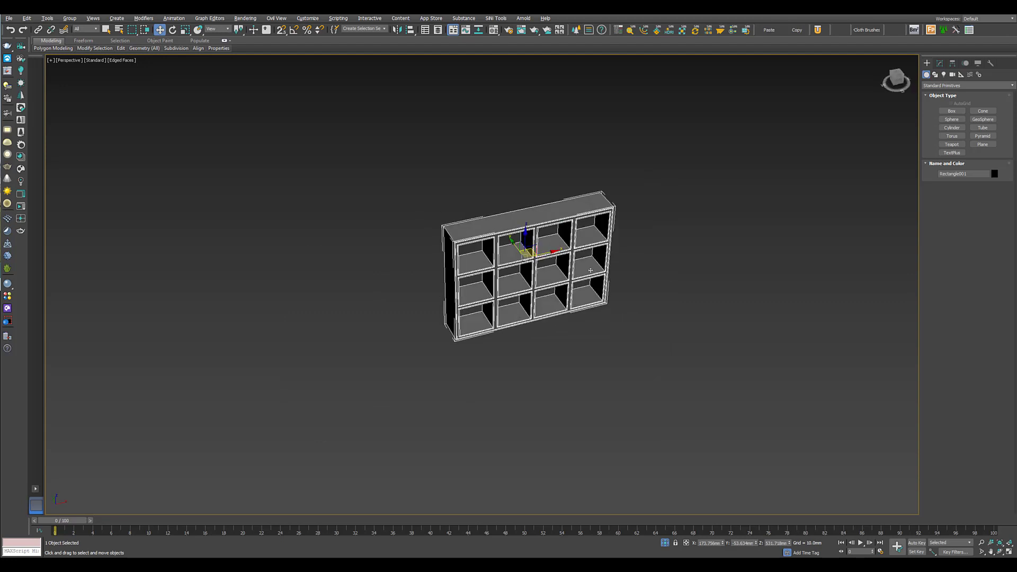
{"action": "scroll", "coordinate": [609, 260], "scroll_direction": "up", "scroll_amount": 5}
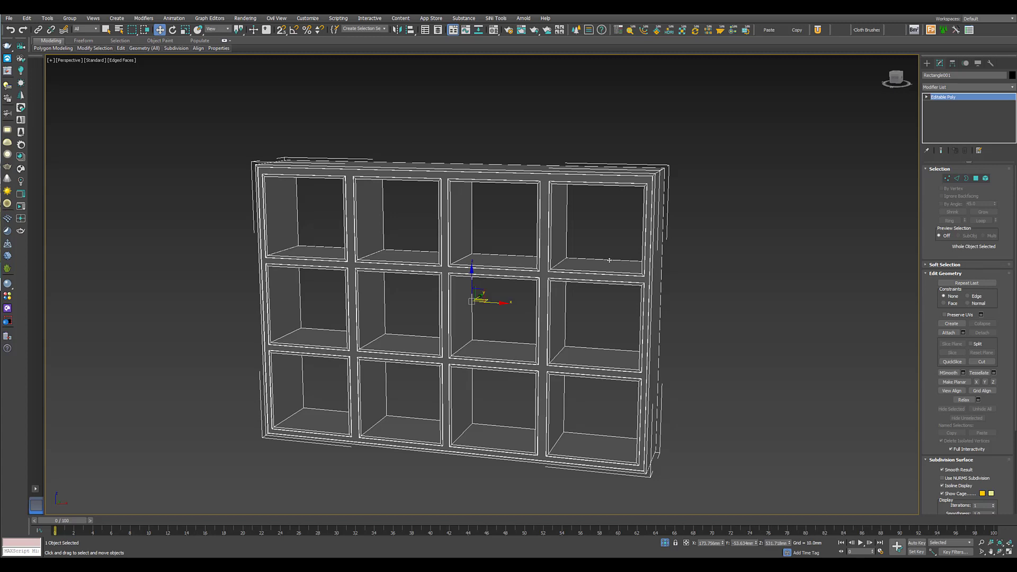
Select the floor polygons of all twelve bookshelf compartments at polygon level.
{"action": "key", "text": "4"}
{"action": "middle_click_drag", "start_coordinate": [610, 260], "coordinate": [610, 298], "text": "alt"}
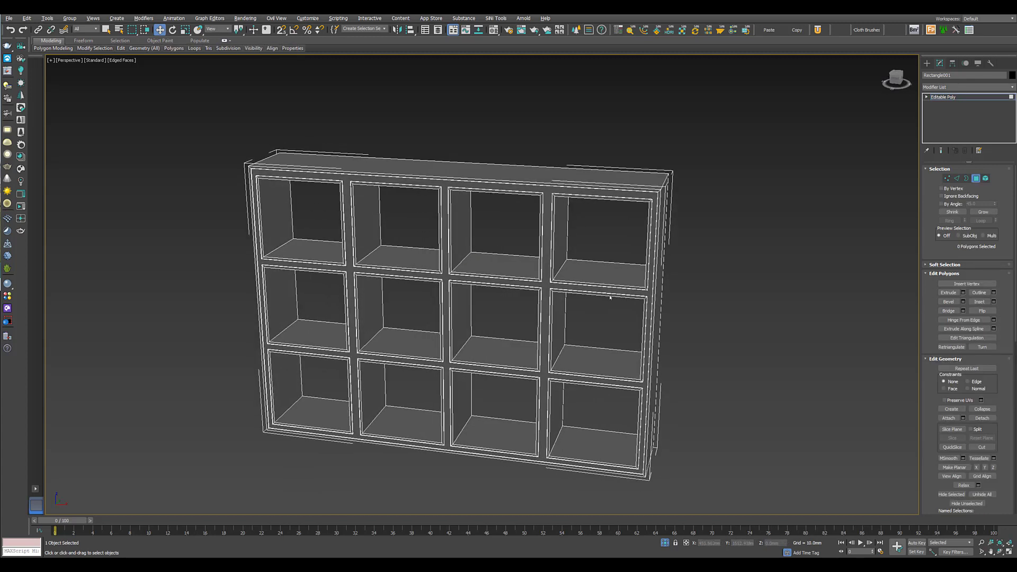
{"action": "key", "text": "q"}
{"action": "left_click", "coordinate": [609, 276]}
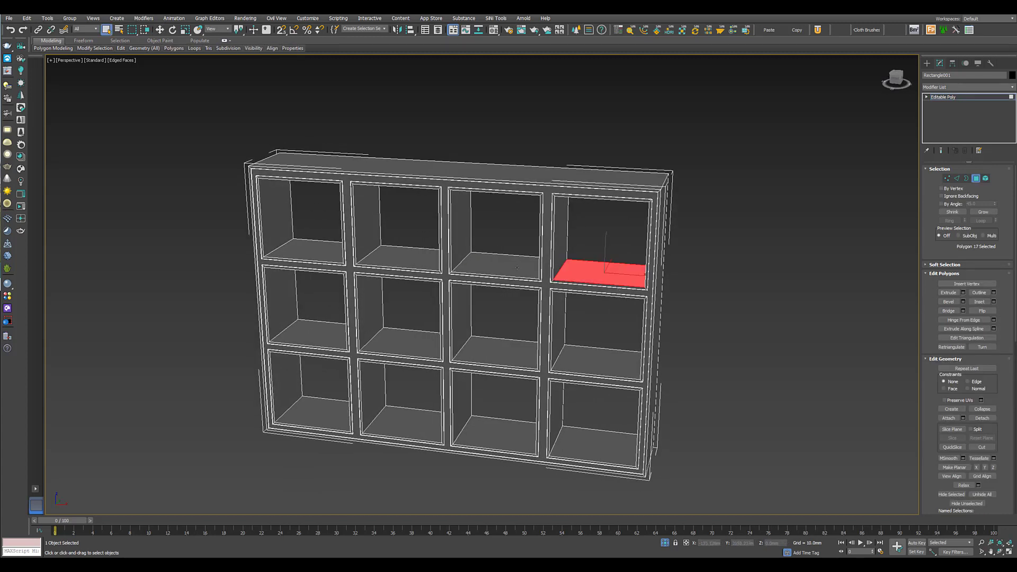
{"action": "left_click", "coordinate": [495, 266], "text": "ctrl"}
{"action": "left_click", "coordinate": [398, 257], "text": "ctrl"}
{"action": "left_click", "coordinate": [305, 252], "text": "ctrl"}
{"action": "left_click", "coordinate": [307, 334], "text": "ctrl"}
{"action": "left_click", "coordinate": [400, 341], "text": "ctrl"}
{"action": "left_click", "coordinate": [596, 363], "text": "ctrl"}
{"action": "left_click", "coordinate": [593, 446], "text": "ctrl"}
{"action": "left_click", "coordinate": [495, 434], "text": "ctrl"}
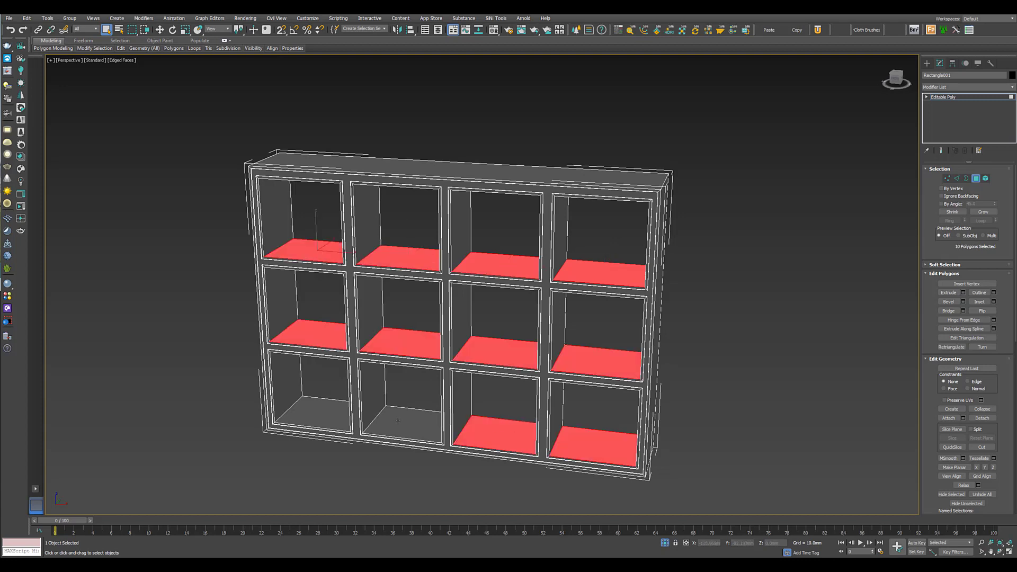
{"action": "left_click", "coordinate": [403, 424], "text": "ctrl"}
{"action": "left_click", "coordinate": [313, 413], "text": "ctrl"}
{"action": "middle_click_drag", "start_coordinate": [593, 366], "coordinate": [590, 352]}
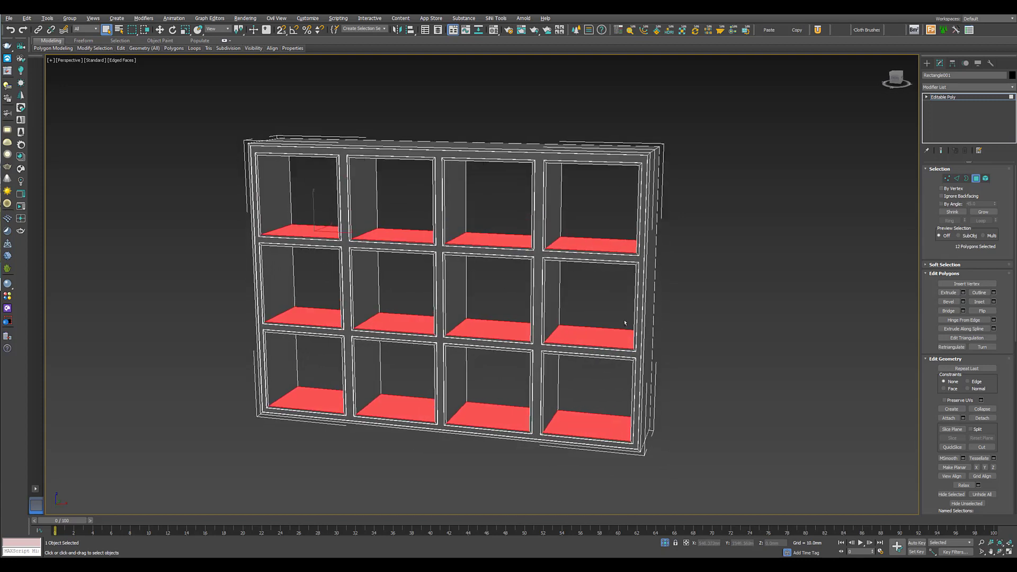
{"action": "middle_click_drag", "start_coordinate": [627, 323], "coordinate": [599, 339], "text": "alt"}
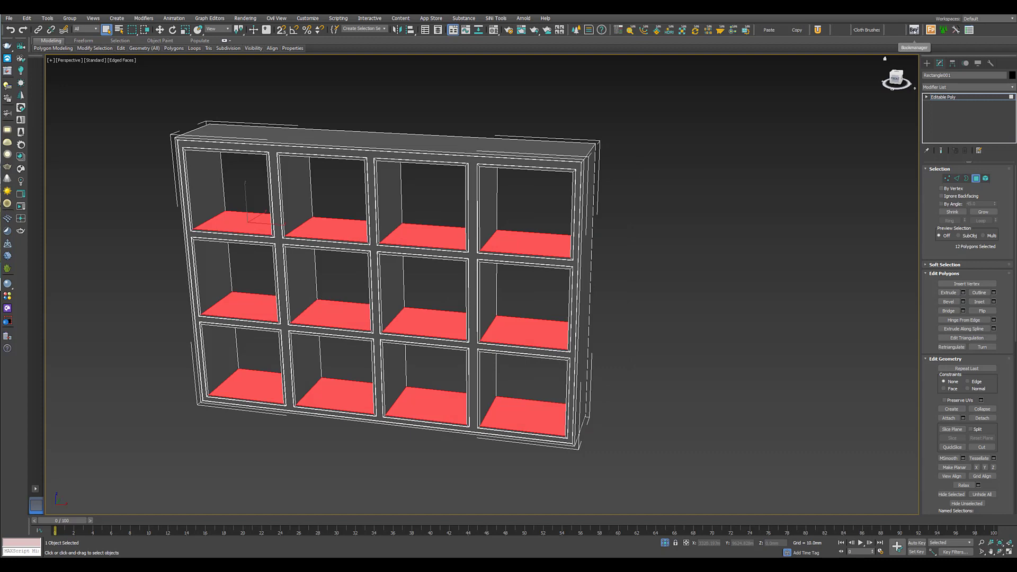
Launch Bookmanager, place its window beside the bookshelf and add the selected polygons as shelves.
{"action": "left_click", "coordinate": [915, 30]}
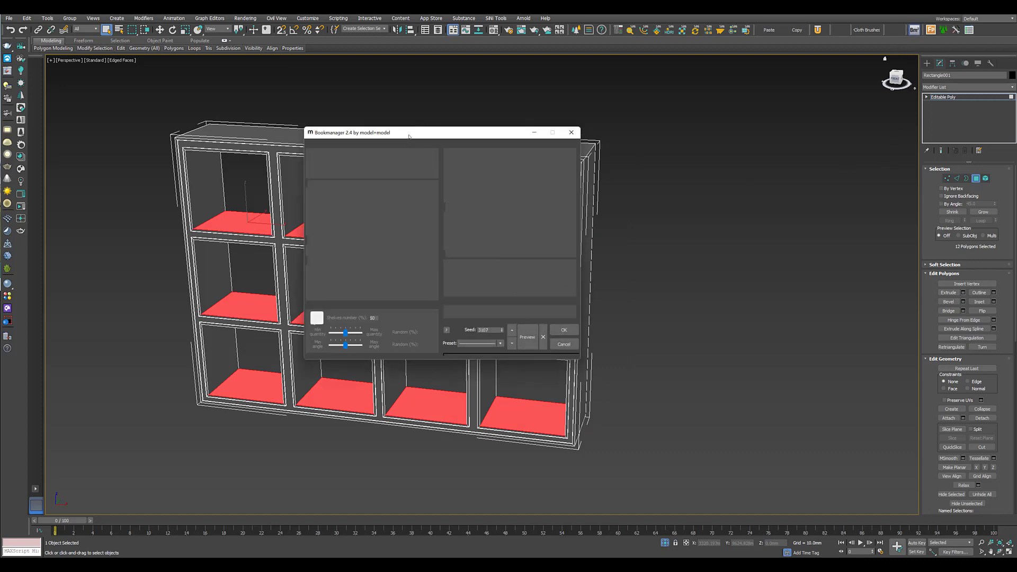
{"action": "left_click_drag", "start_coordinate": [417, 135], "coordinate": [780, 182]}
{"action": "middle_click_drag", "start_coordinate": [652, 186], "coordinate": [620, 195], "text": "alt"}
{"action": "middle_click_drag", "start_coordinate": [521, 225], "coordinate": [494, 237], "text": "alt"}
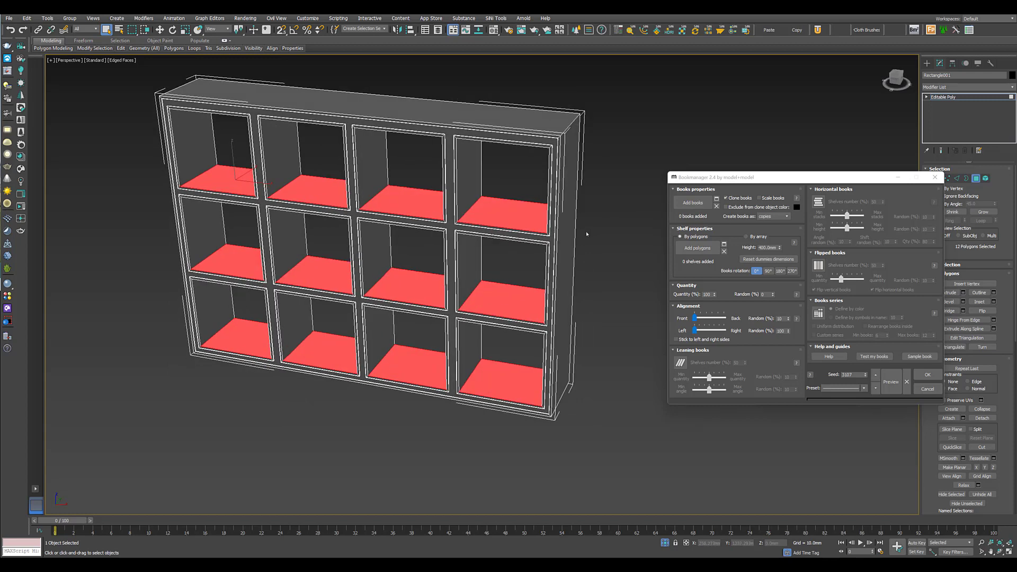
{"action": "left_click", "coordinate": [699, 248]}
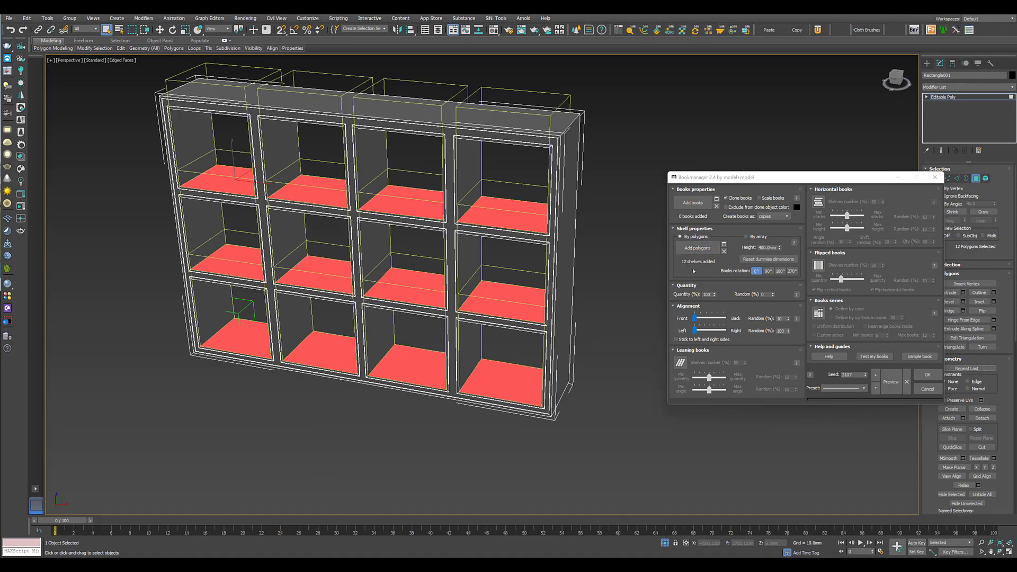
{"action": "middle_click_drag", "start_coordinate": [625, 273], "coordinate": [499, 276], "text": "alt"}
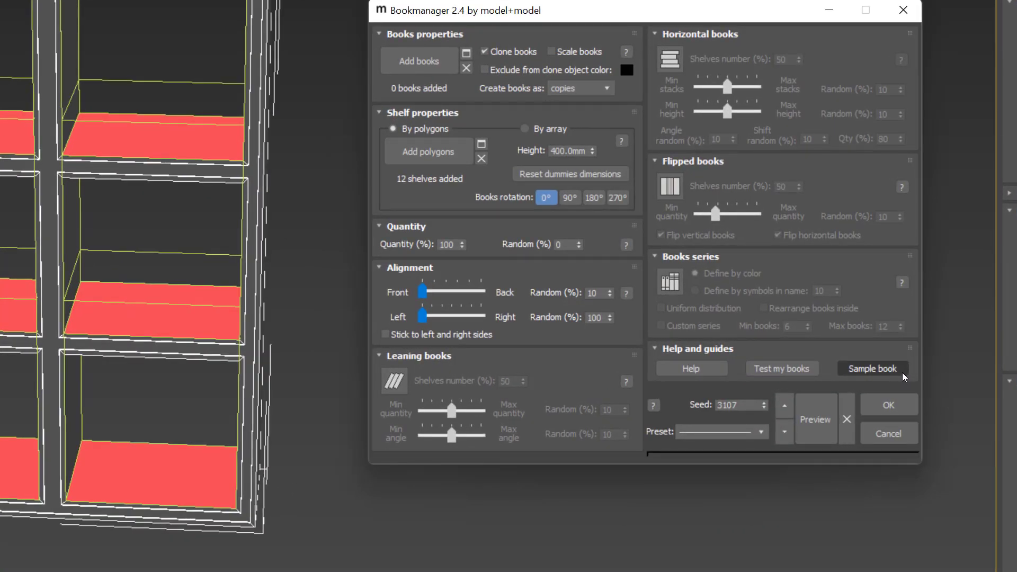
Import the Bookmanager sample book and move it along X out of the bookshelf, beyond its left side.
{"action": "left_click", "coordinate": [901, 371]}
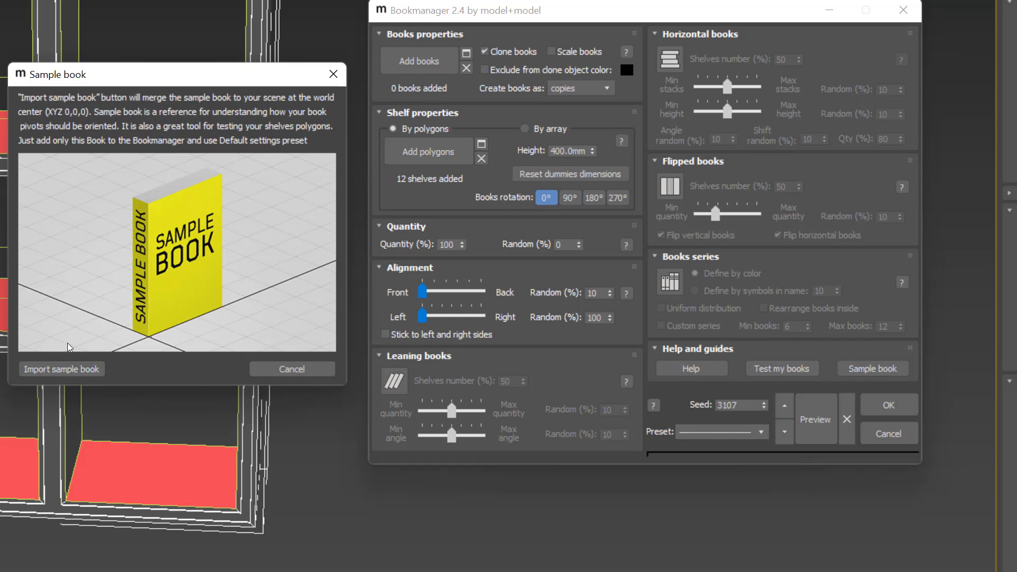
{"action": "left_click", "coordinate": [66, 371]}
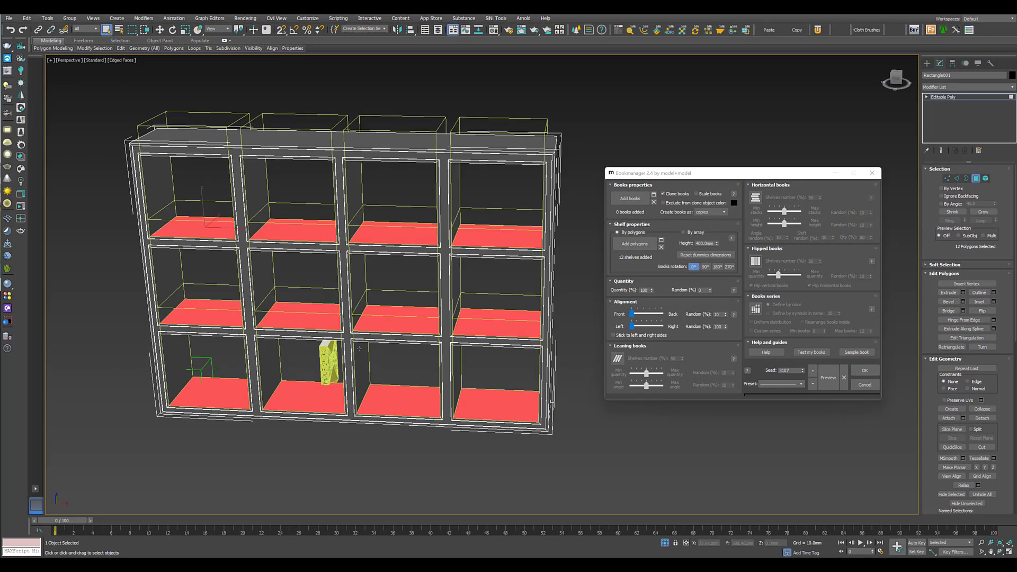
{"action": "middle_click_drag", "start_coordinate": [360, 348], "coordinate": [304, 358], "text": "alt"}
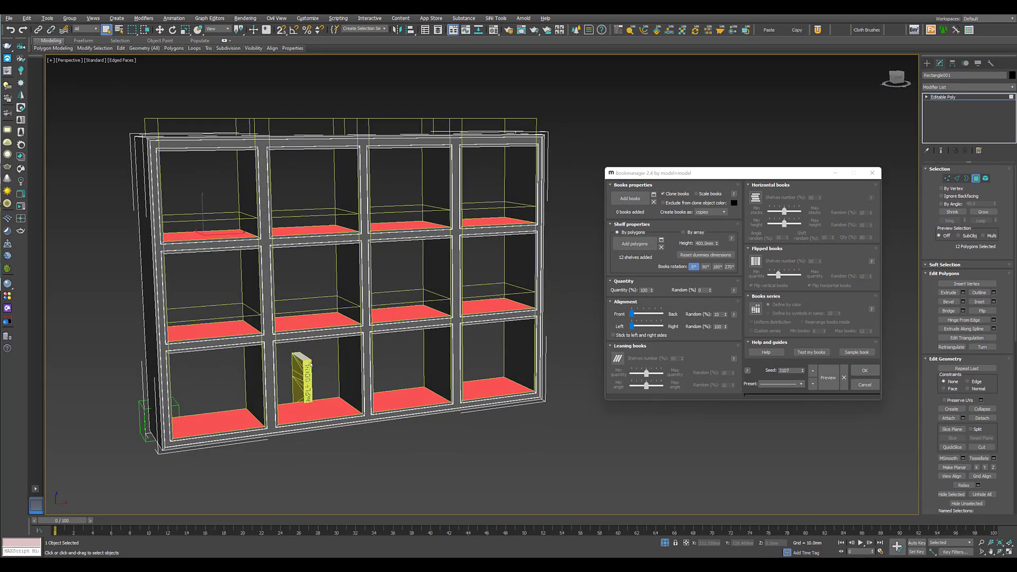
{"action": "key", "text": "4"}
{"action": "middle_click_drag", "start_coordinate": [446, 255], "coordinate": [426, 289], "text": "alt"}
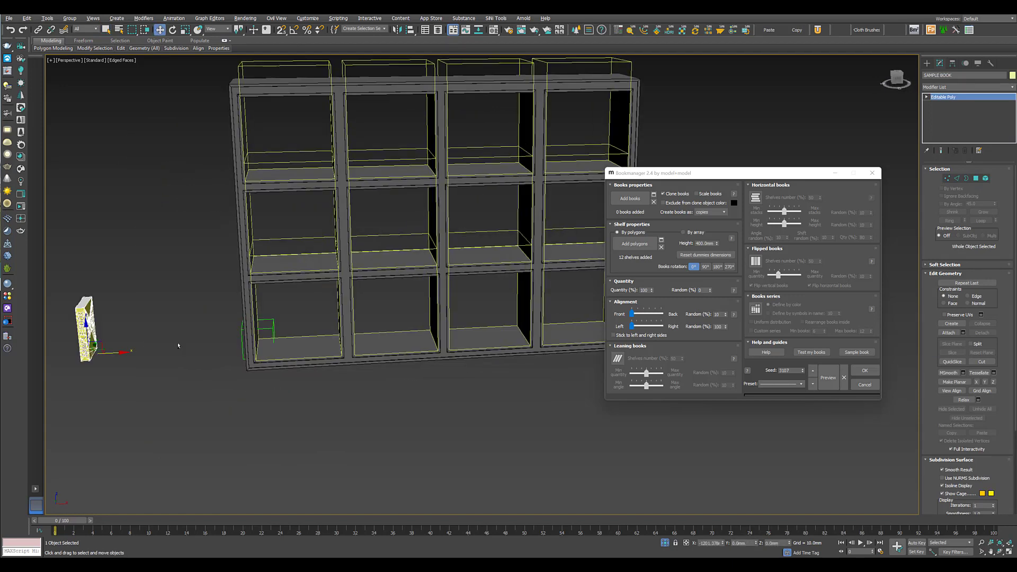
Add the selected sample book as the source book in Bookmanager and preview the filled shelves.
{"action": "middle_click_drag", "start_coordinate": [159, 371], "coordinate": [122, 379], "text": "alt"}
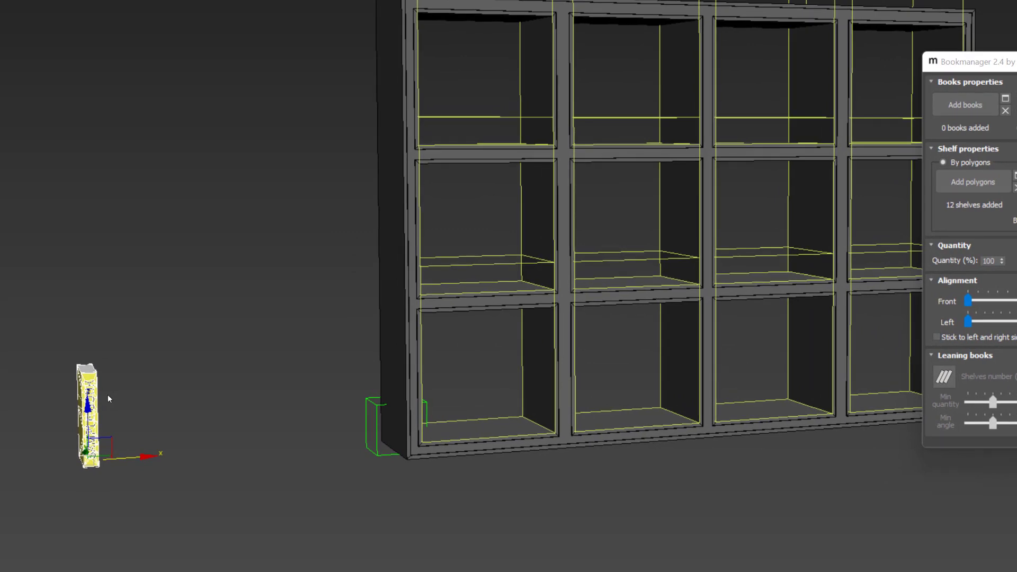
{"action": "middle_click_drag", "start_coordinate": [220, 361], "coordinate": [29, 418]}
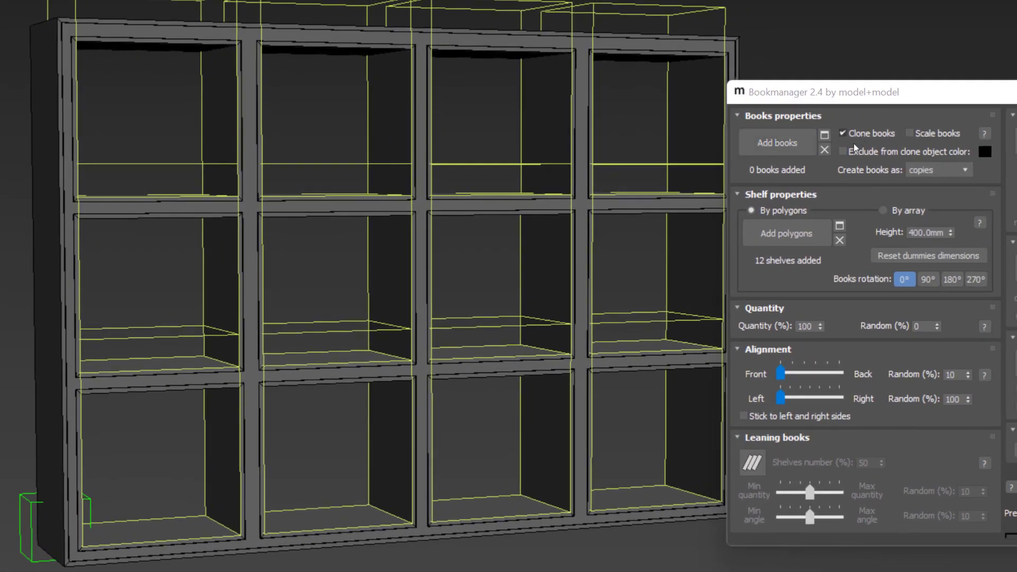
{"action": "left_click", "coordinate": [780, 143]}
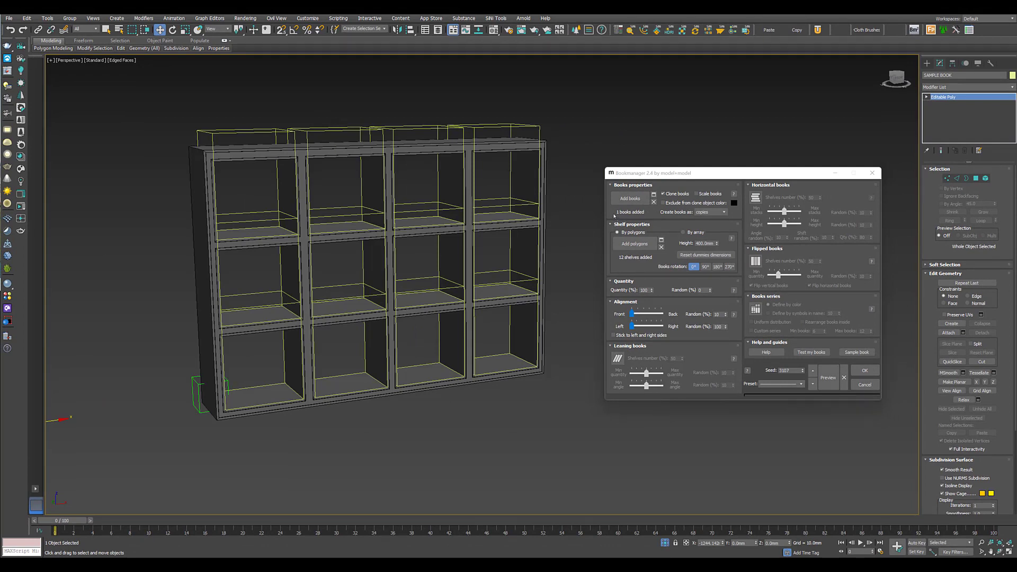
{"action": "left_click", "coordinate": [830, 379]}
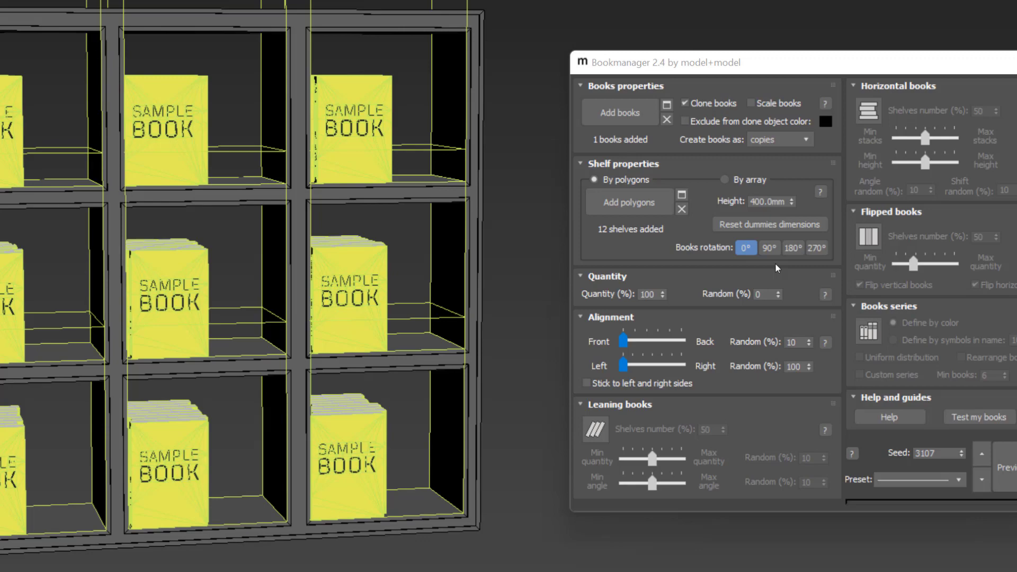
Set the books rotation to 90° and regenerate the shelf preview.
{"action": "left_click", "coordinate": [771, 248]}
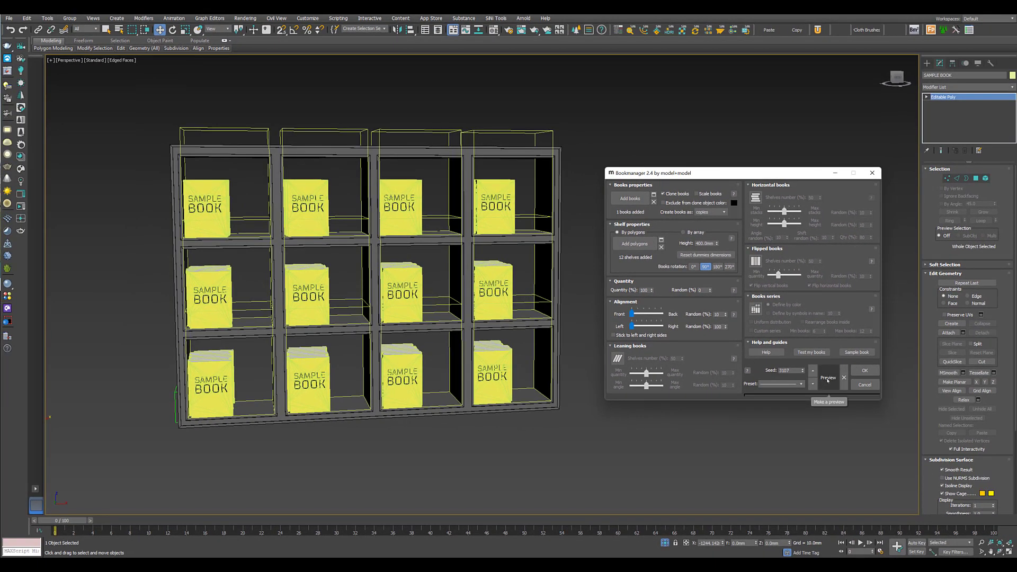
{"action": "left_click", "coordinate": [828, 379]}
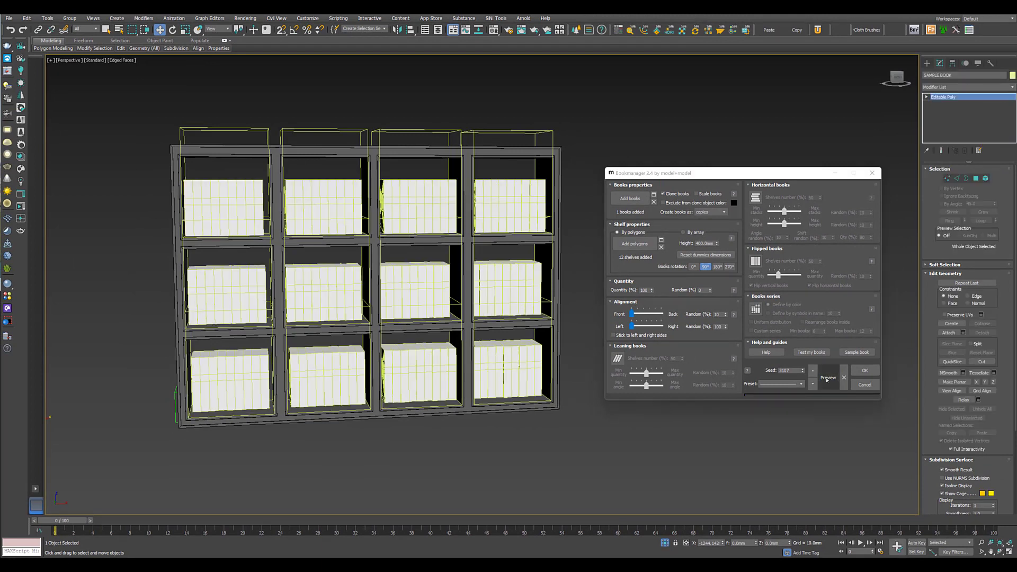
Set the books rotation to 270° and regenerate the shelf preview so the book spines face outward.
{"action": "left_click", "coordinate": [730, 268]}
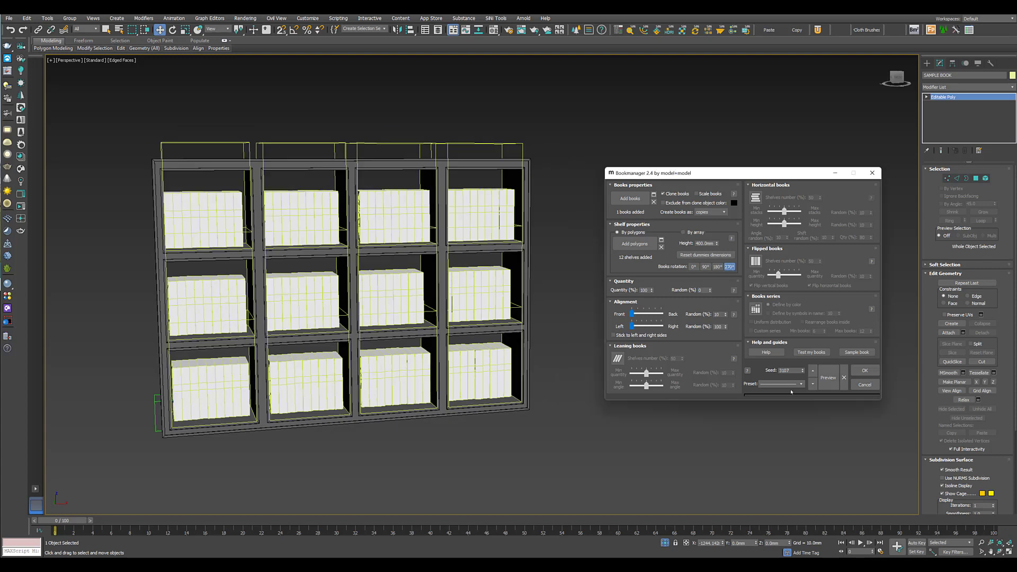
{"action": "left_click", "coordinate": [824, 382]}
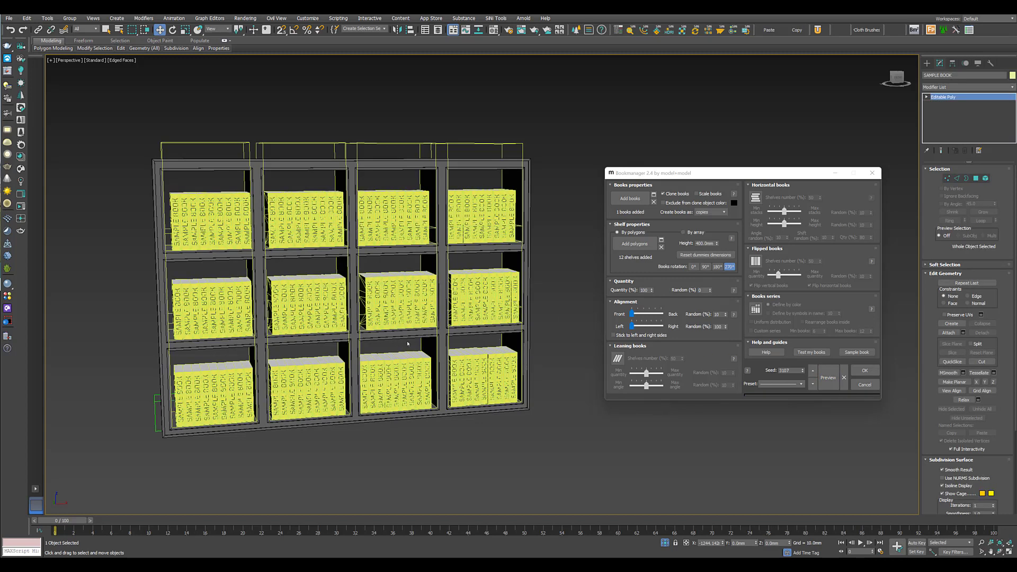
{"action": "middle_click_drag", "start_coordinate": [408, 344], "coordinate": [434, 306], "text": "alt"}
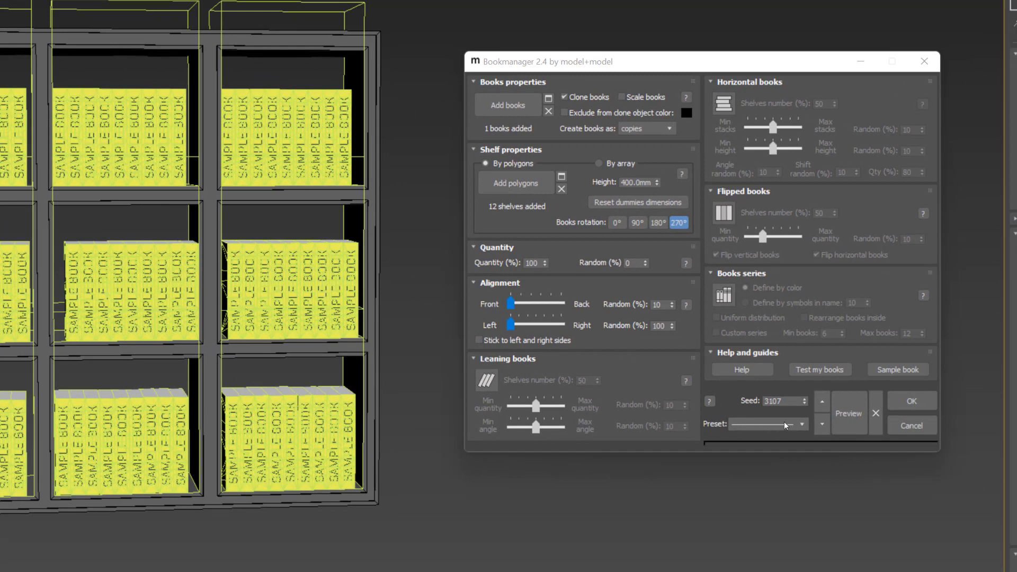
Try Preset 1 and the Generate random! preset, previewing the resulting book arrangements.
{"action": "left_click", "coordinate": [800, 424]}
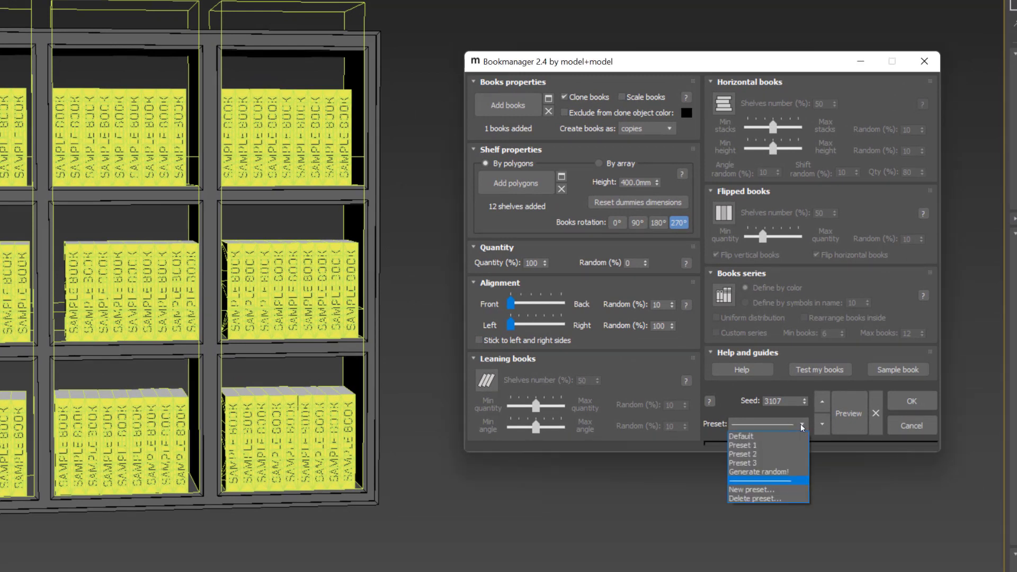
{"action": "left_click", "coordinate": [786, 447]}
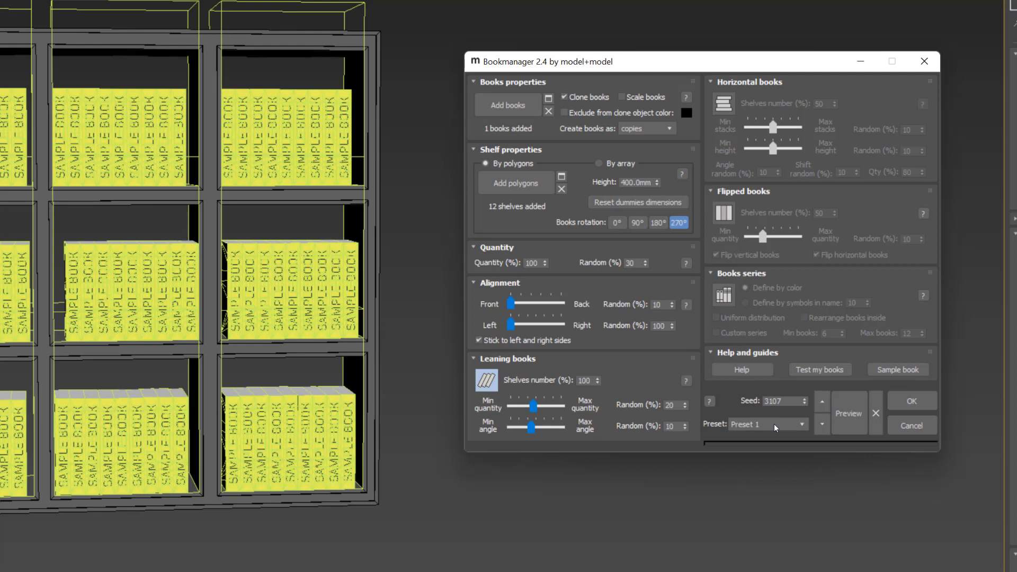
{"action": "left_click", "coordinate": [838, 416]}
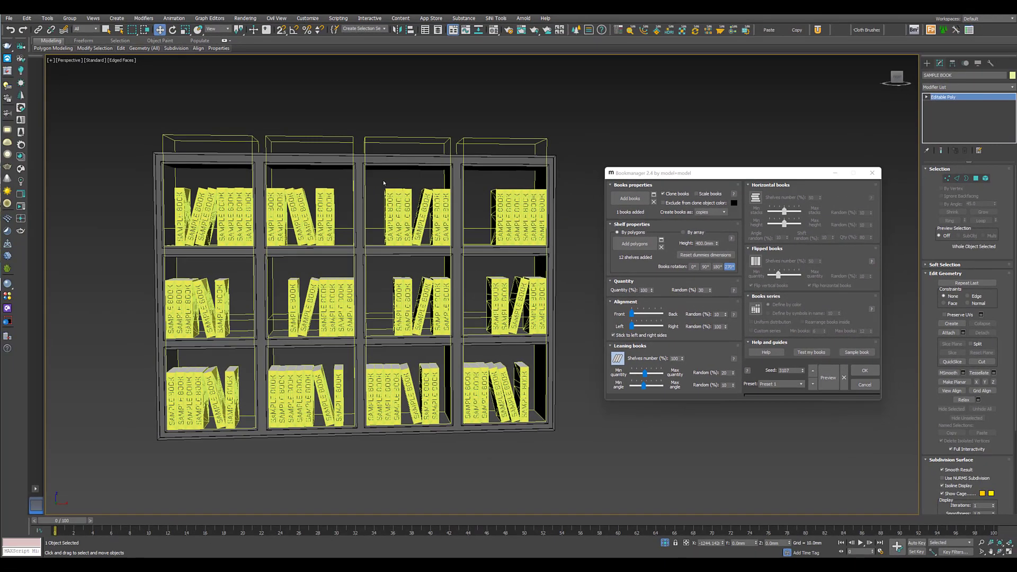
{"action": "left_click", "coordinate": [769, 425]}
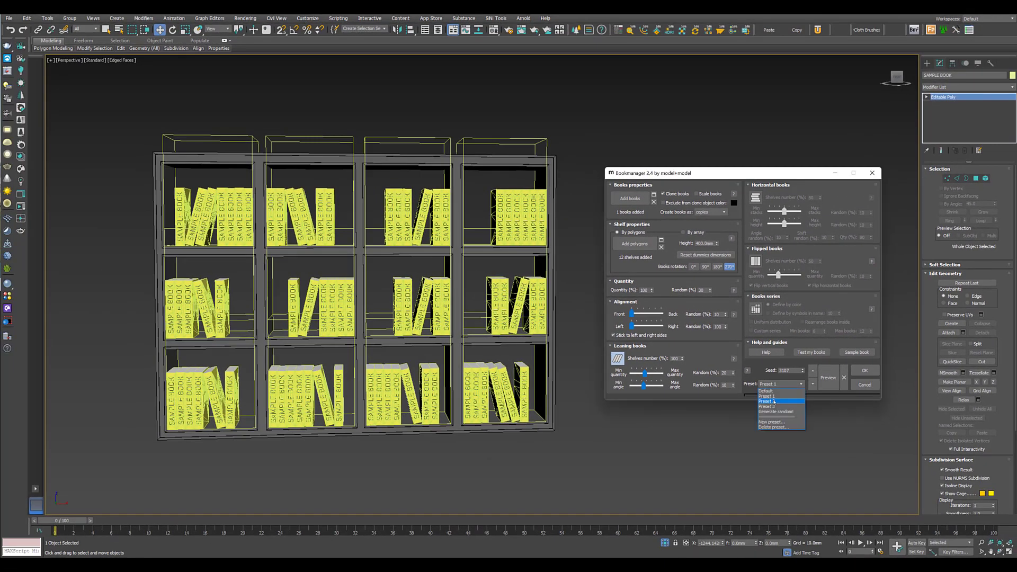
{"action": "left_click", "coordinate": [777, 412]}
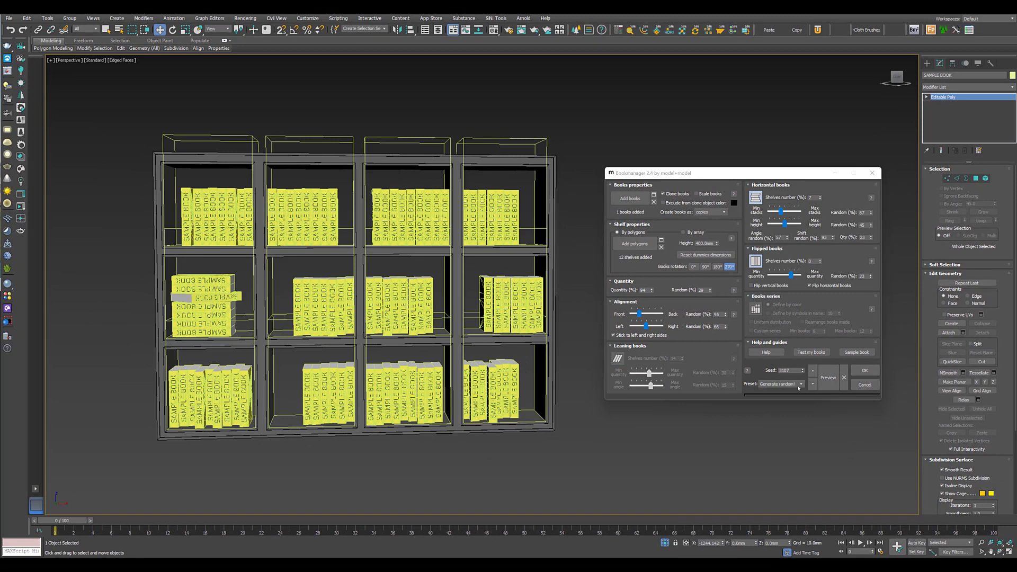
Restore the Default preset and regenerate the shelf preview with a books rotation of 270°.
{"action": "left_click", "coordinate": [793, 385]}
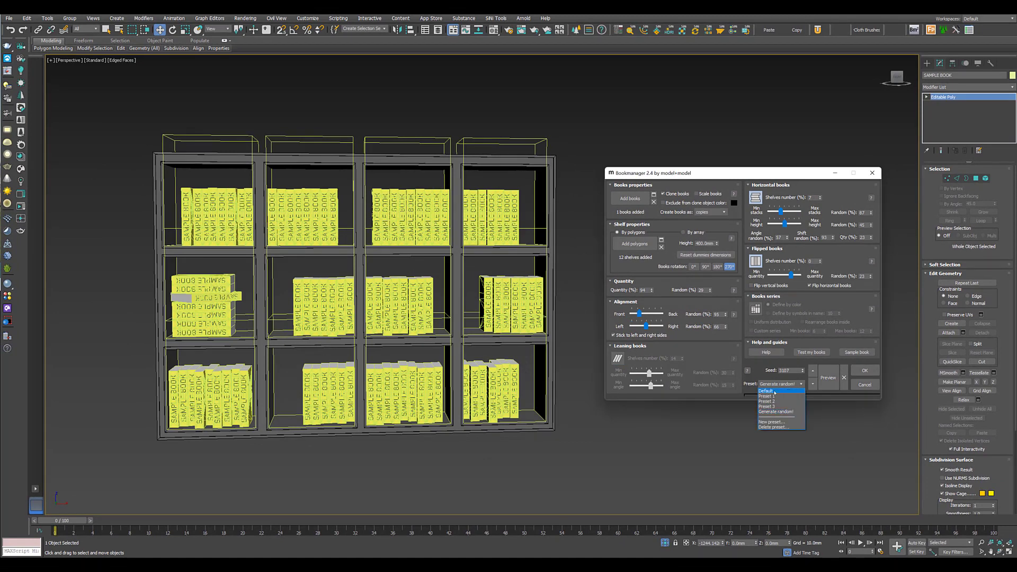
{"action": "left_click", "coordinate": [775, 392]}
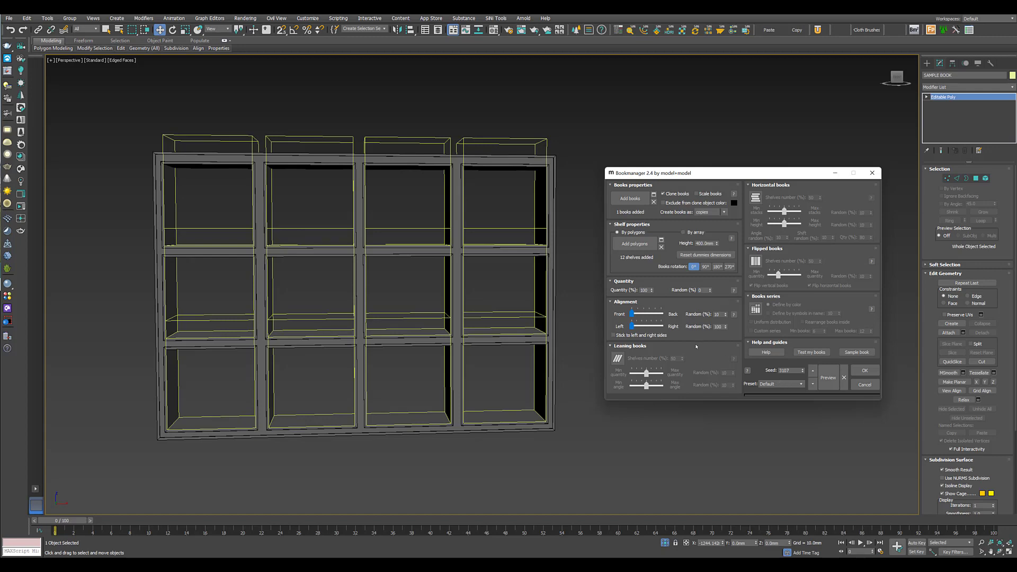
{"action": "left_click", "coordinate": [827, 378]}
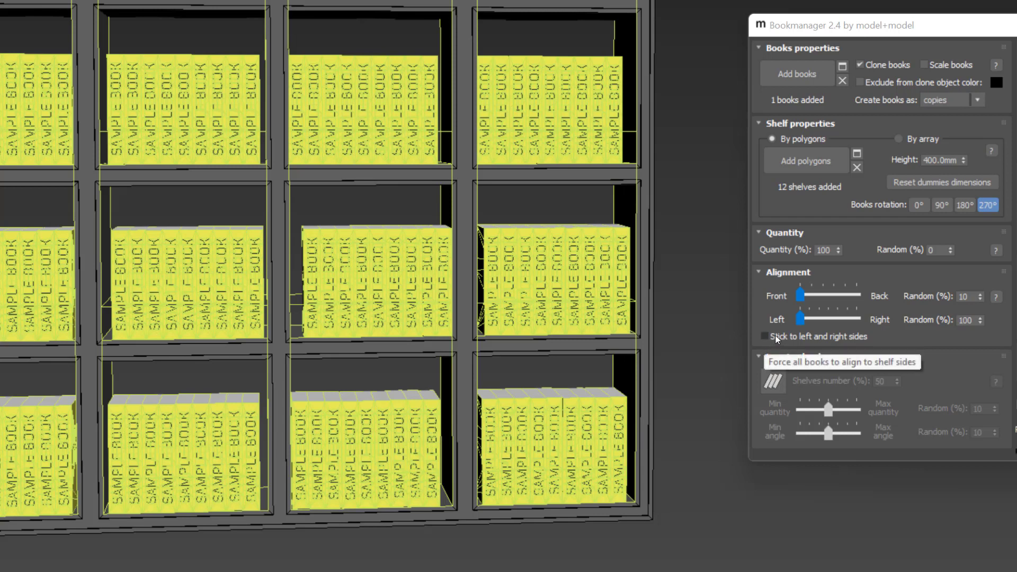
Stick books to the left and right shelf sides with 50% left-right randomness, enable leaning books on 50% of shelves and preview.
{"action": "left_click", "coordinate": [778, 339]}
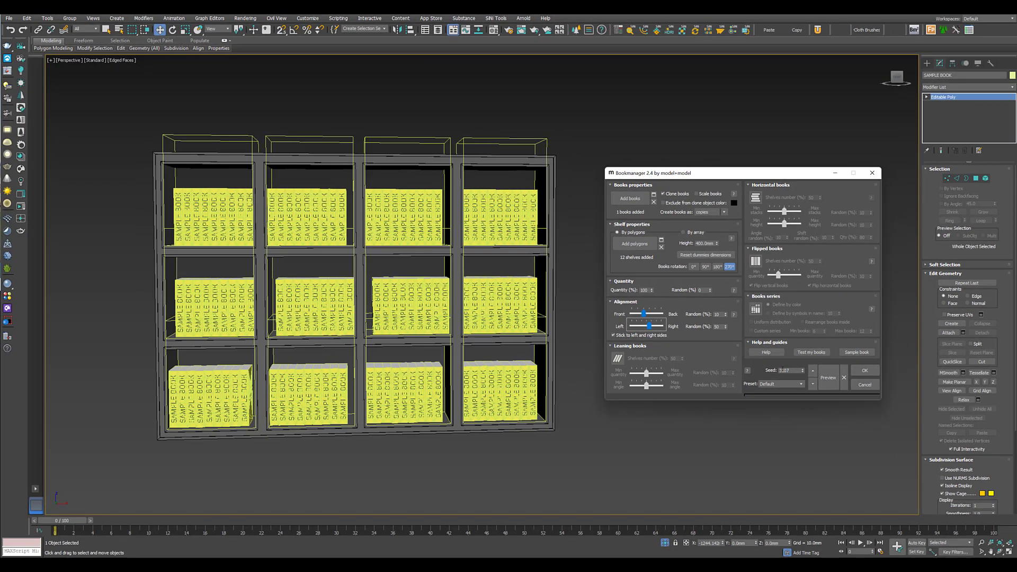
{"action": "left_click", "coordinate": [828, 377]}
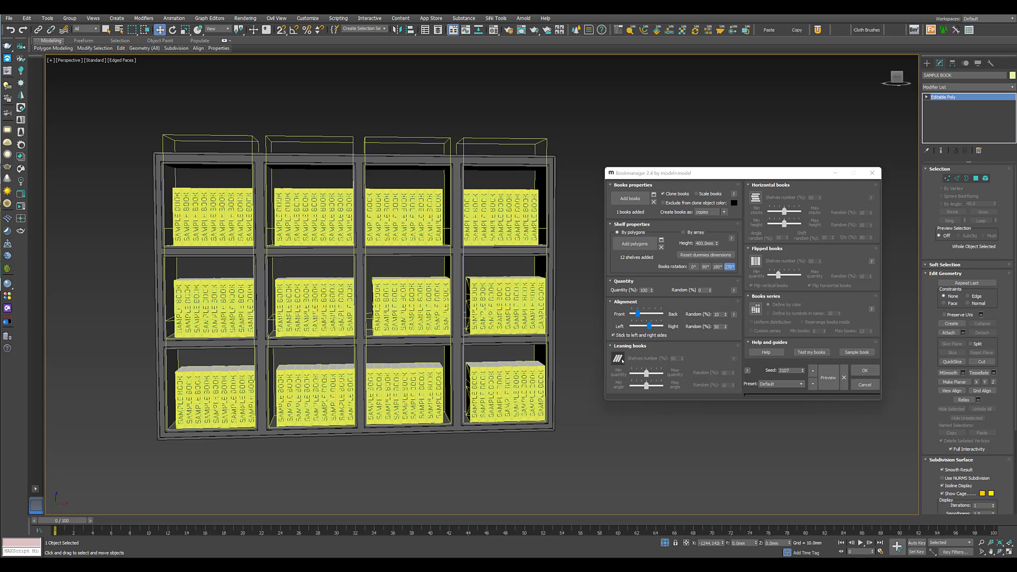
{"action": "left_click", "coordinate": [621, 360]}
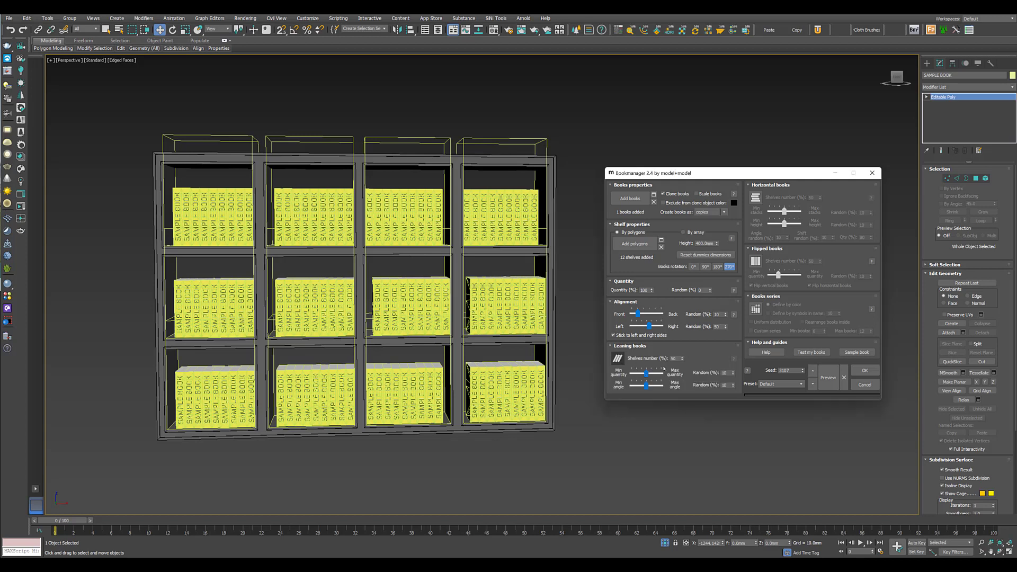
{"action": "left_click", "coordinate": [829, 378]}
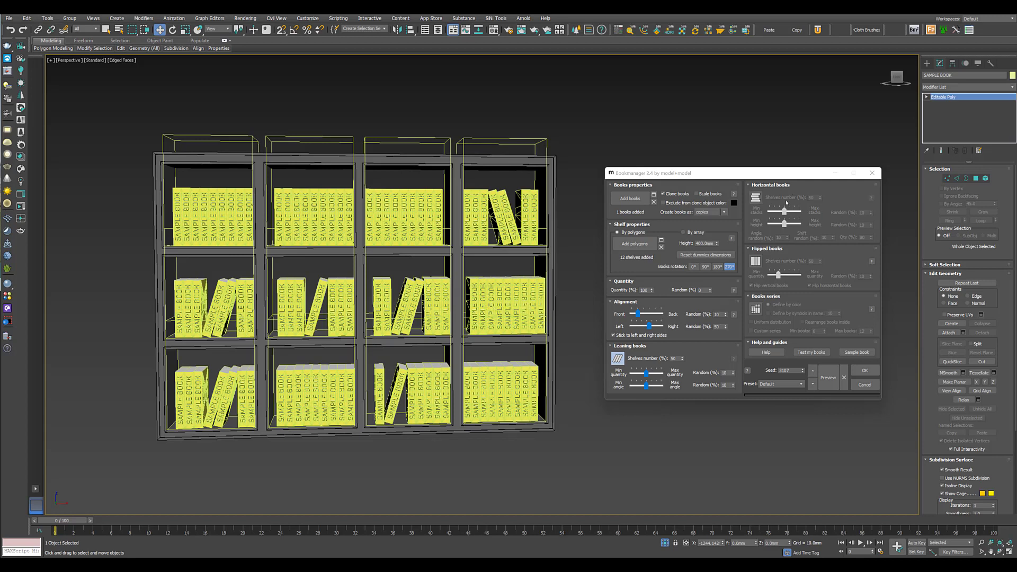
Enable horizontal books on 50% of shelves, set their height randomness to 50% and regenerate the preview.
{"action": "left_click", "coordinate": [758, 200]}
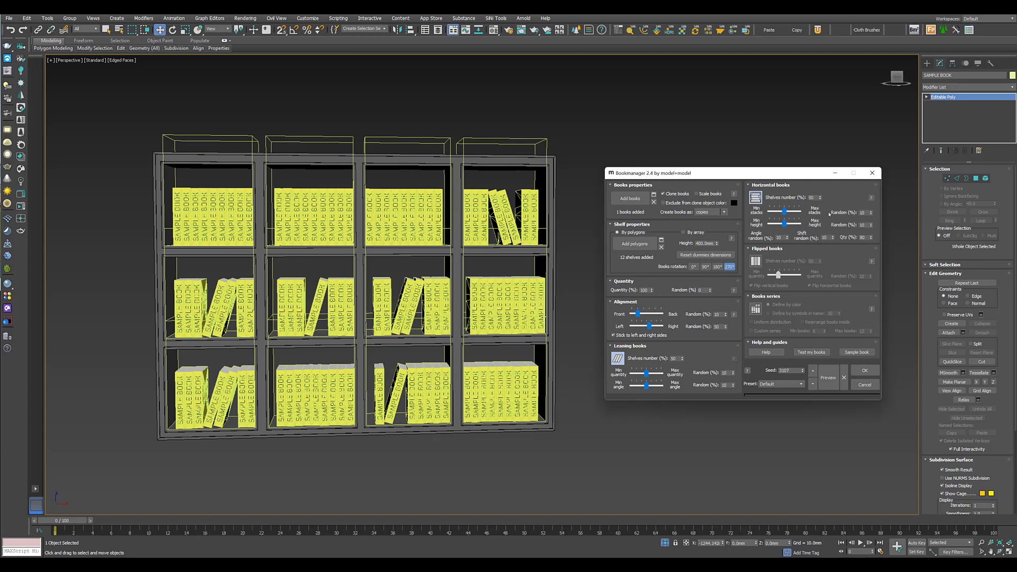
{"action": "left_click", "coordinate": [824, 378]}
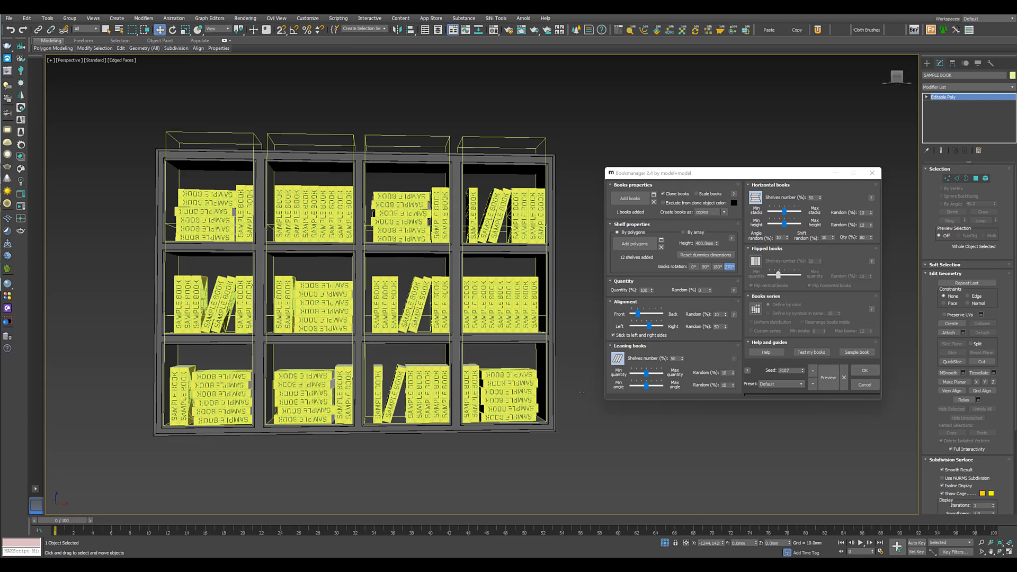
{"action": "left_click", "coordinate": [863, 226]}
{"action": "left_click", "coordinate": [830, 377]}
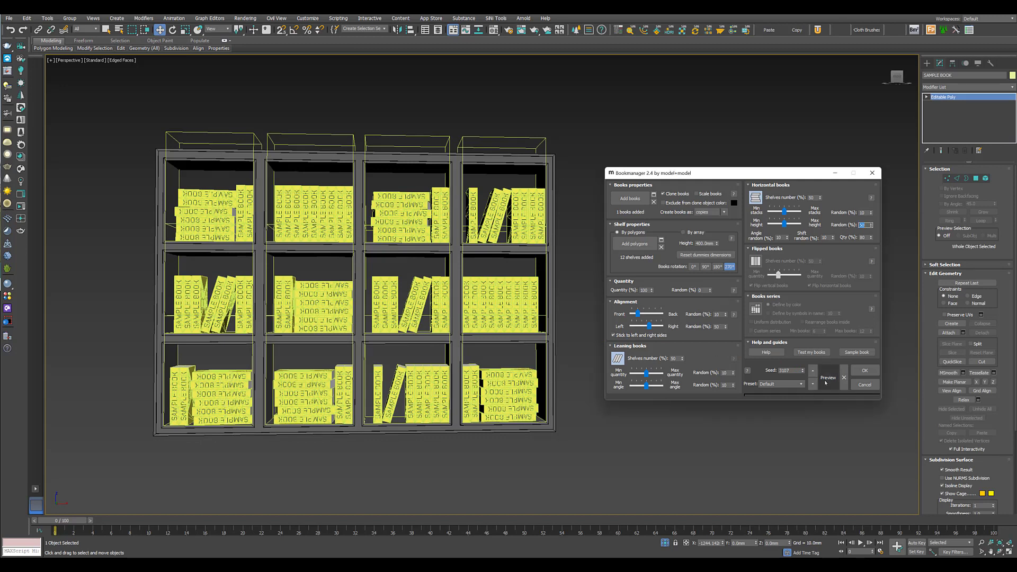
{"action": "left_click", "coordinate": [830, 378]}
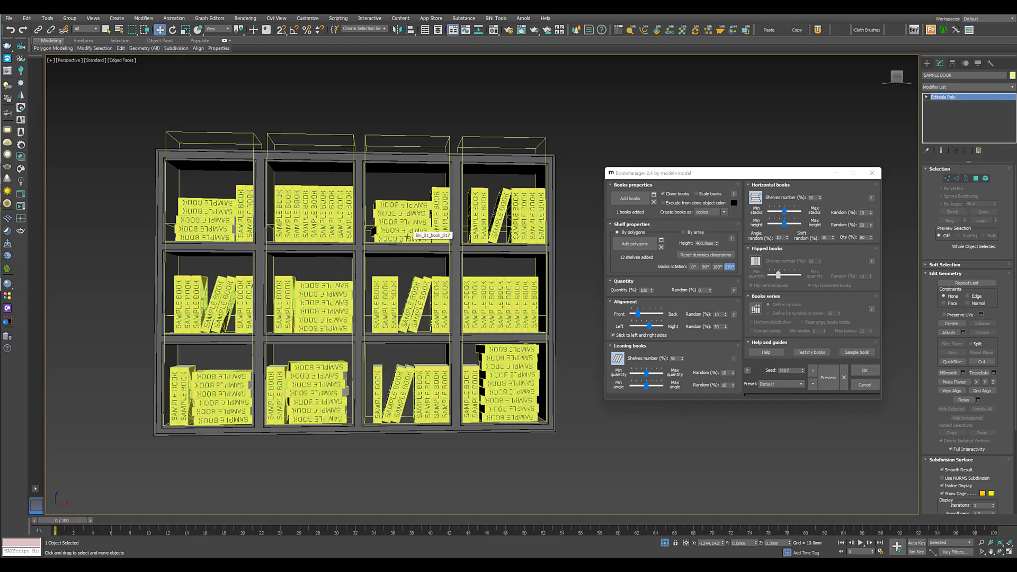
Enable flipped books on 80% of shelves with 90% randomness, raise their quantity towards the maximum and regenerate the preview.
{"action": "left_click", "coordinate": [756, 261]}
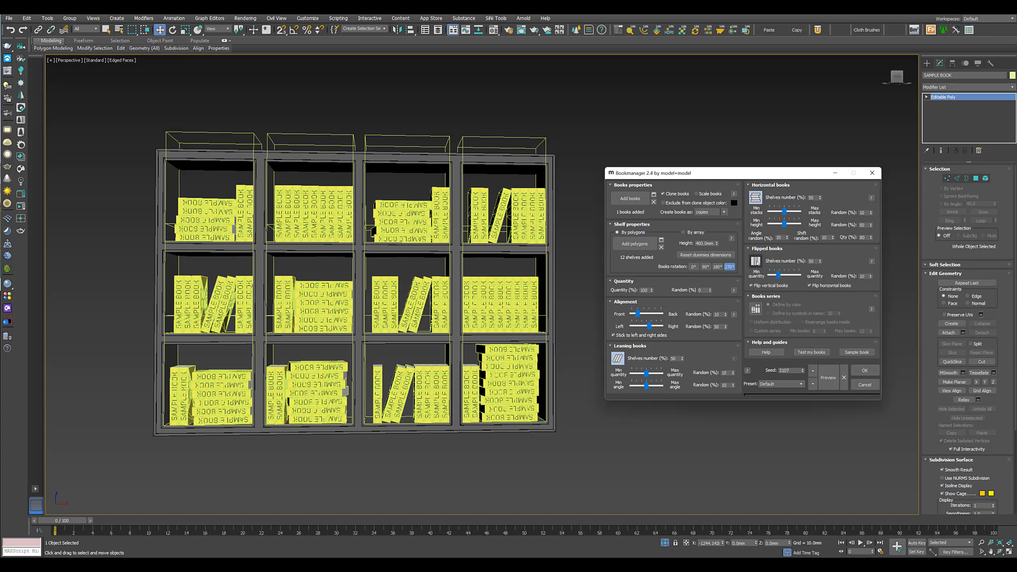
{"action": "left_click", "coordinate": [831, 380]}
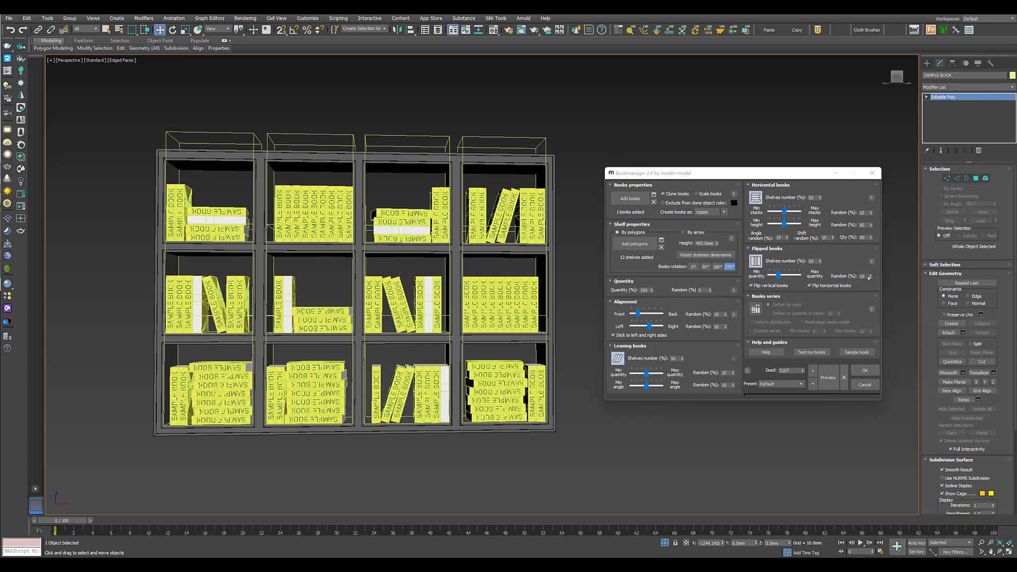
{"action": "left_click", "coordinate": [838, 284]}
{"action": "type", "text": "90"}
{"action": "key", "text": "Return"}
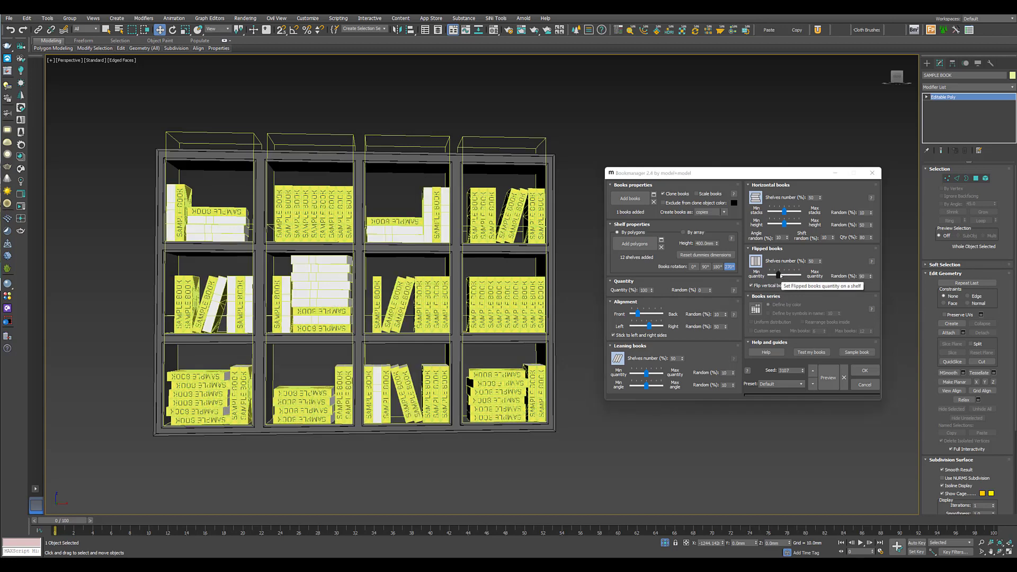
{"action": "left_click_drag", "start_coordinate": [778, 275], "coordinate": [797, 275]}
{"action": "left_click", "coordinate": [829, 379]}
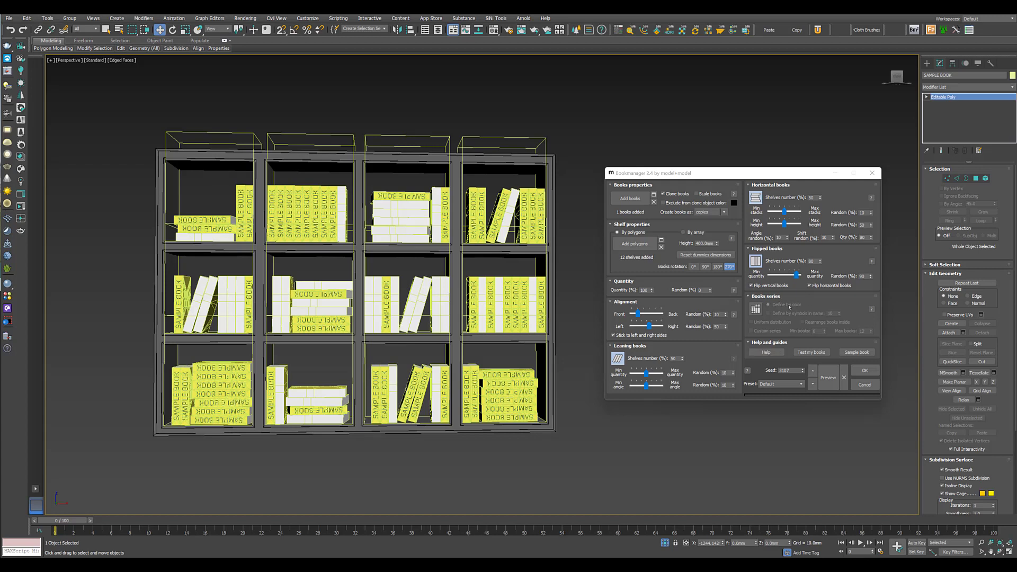
Enable book series defined by color, try uniform distribution and regenerate the shelf preview.
{"action": "left_click", "coordinate": [758, 311]}
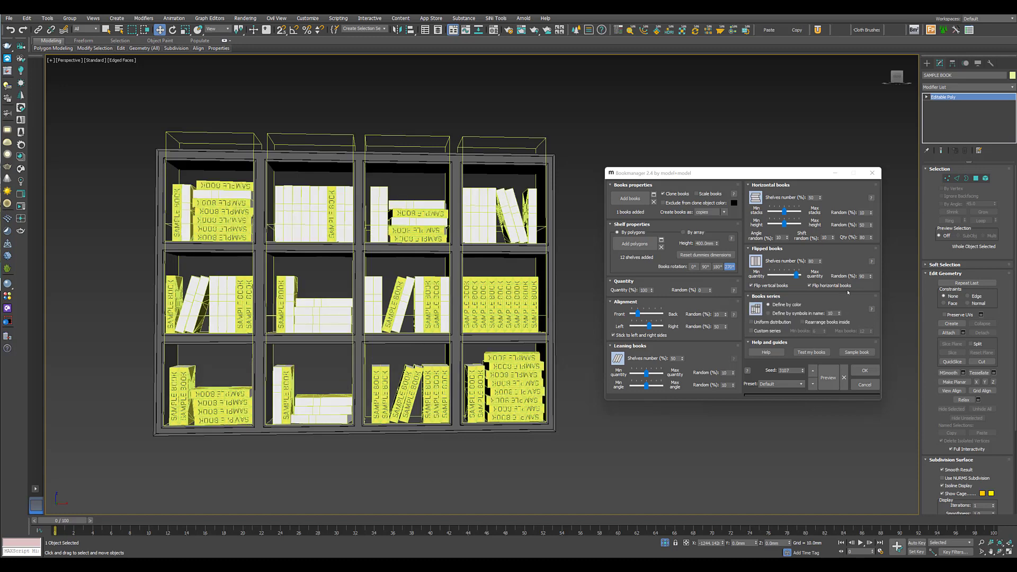
{"action": "left_click", "coordinate": [766, 322]}
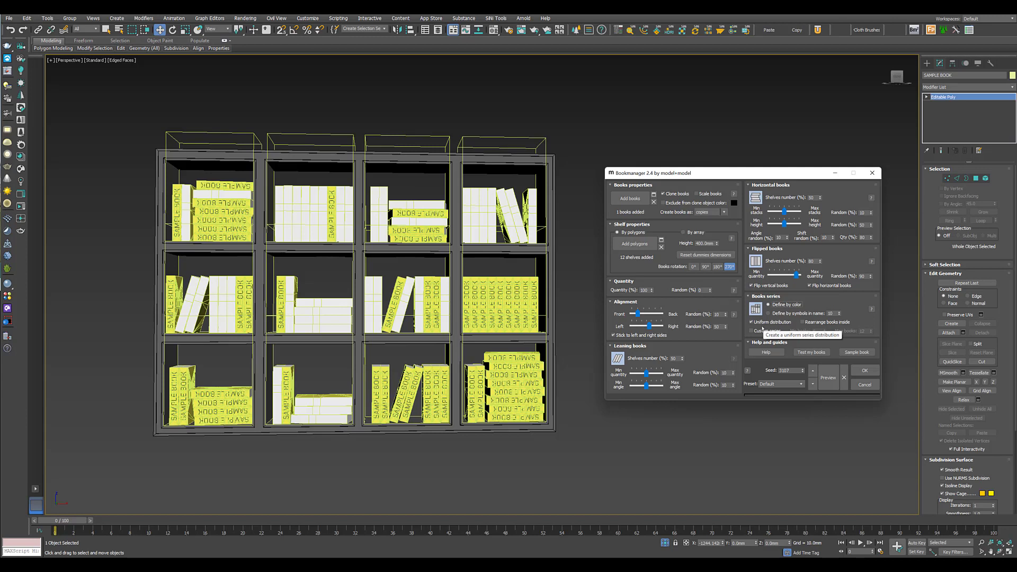
{"action": "left_click", "coordinate": [828, 382]}
{"action": "middle_click_drag", "start_coordinate": [466, 281], "coordinate": [490, 279], "text": "alt"}
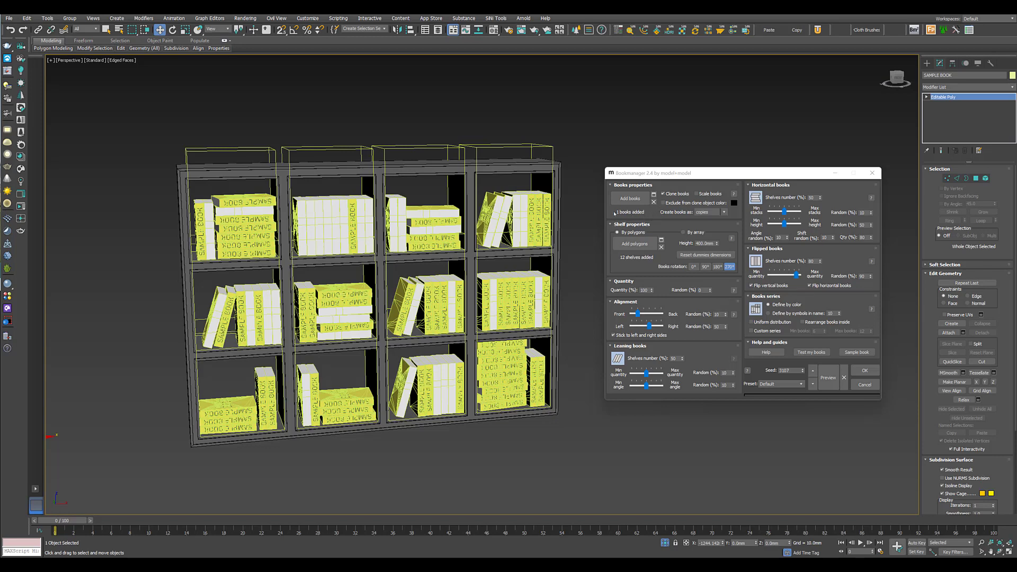
Remove the sample book from Bookmanager's source books.
{"action": "left_click", "coordinate": [654, 202]}
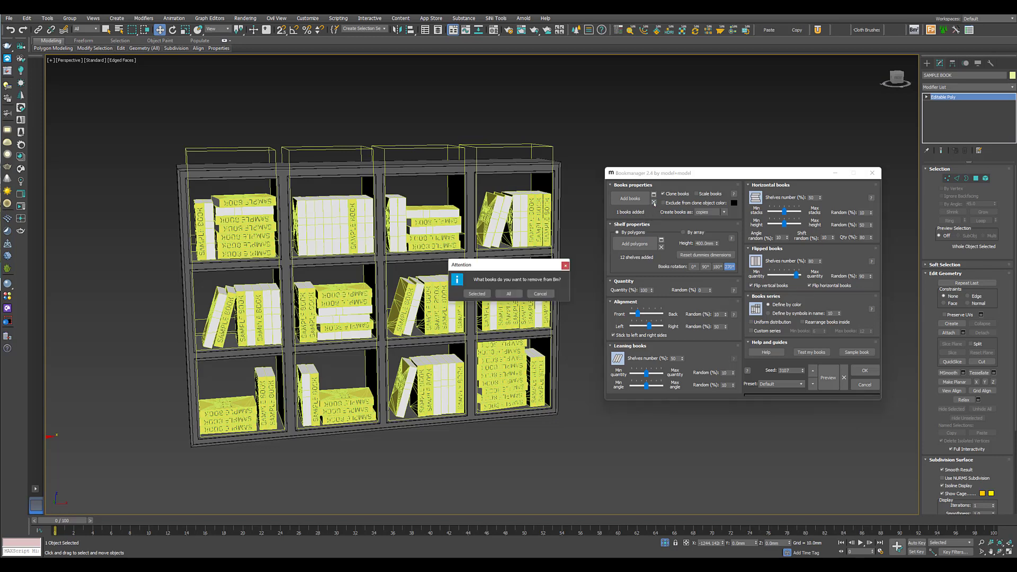
{"action": "left_click", "coordinate": [490, 294]}
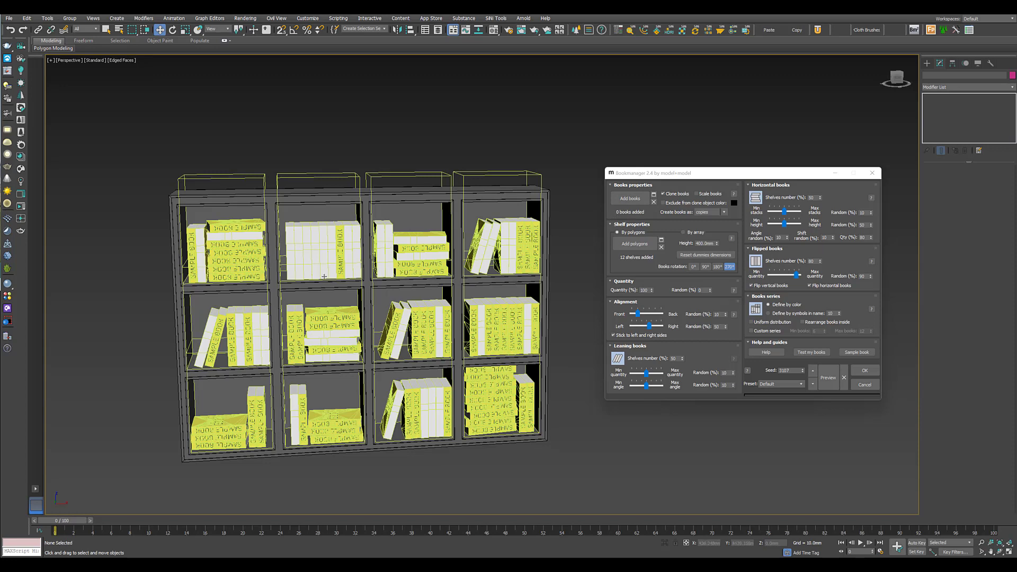
Turn off edged faces and select all the detailed book models grouped beyond the sample book, away from the bookshelf.
{"action": "scroll", "coordinate": [324, 276], "scroll_direction": "down", "scroll_amount": 5}
{"action": "middle_click_drag", "start_coordinate": [325, 276], "coordinate": [191, 176], "text": "alt"}
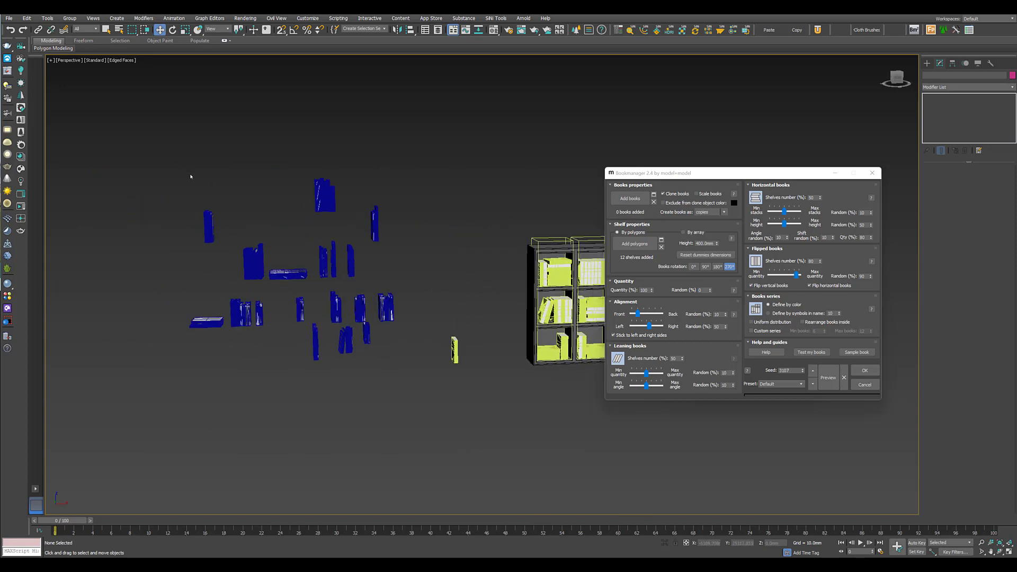
{"action": "key", "text": "F4"}
{"action": "left_click_drag", "start_coordinate": [144, 159], "coordinate": [328, 297]}
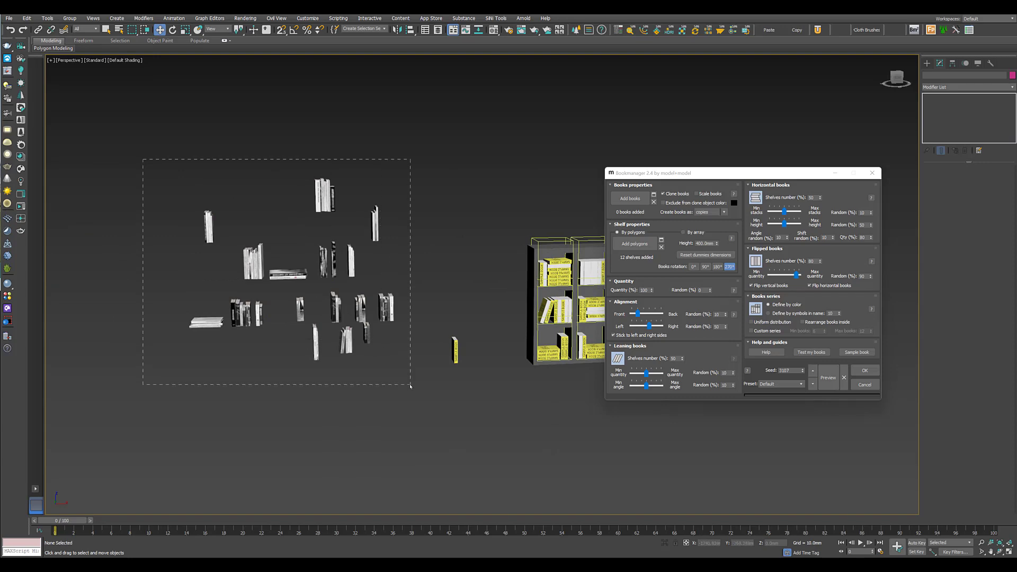
{"action": "left_click_drag", "start_coordinate": [411, 386], "coordinate": [411, 386]}
{"action": "scroll", "coordinate": [341, 277], "scroll_direction": "up", "scroll_amount": 6}
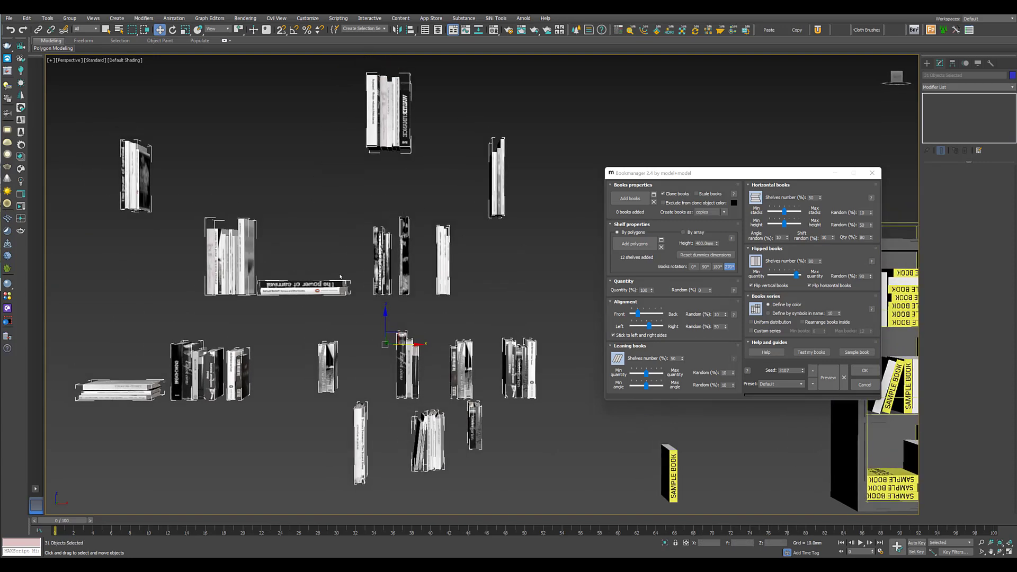
{"action": "middle_click_drag", "start_coordinate": [341, 276], "coordinate": [332, 297], "text": "alt"}
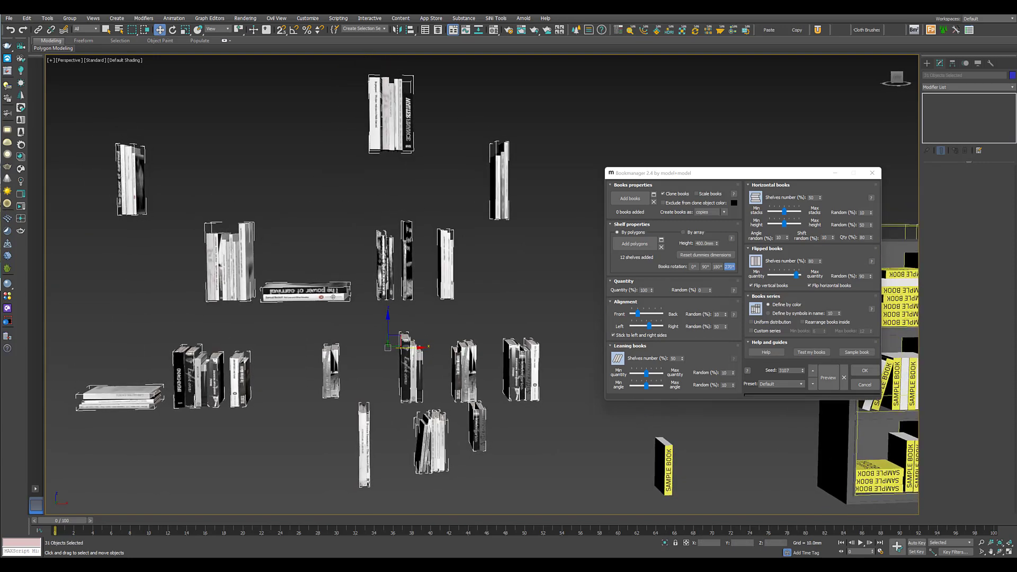
{"action": "scroll", "coordinate": [405, 304], "scroll_direction": "up", "scroll_amount": 5}
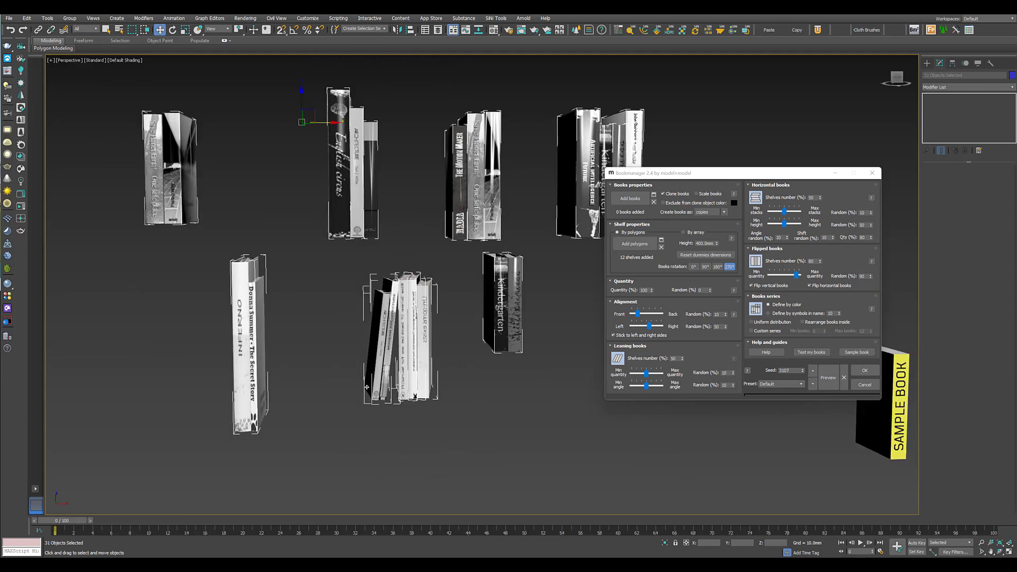
{"action": "scroll", "coordinate": [393, 336], "scroll_direction": "down", "scroll_amount": 8}
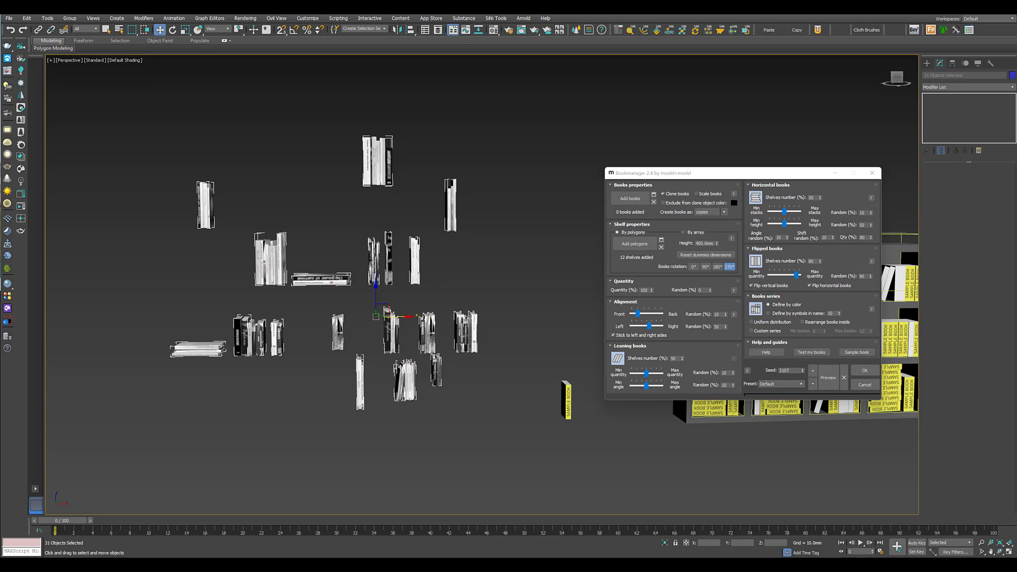
{"action": "middle_click_drag", "start_coordinate": [402, 366], "coordinate": [333, 247]}
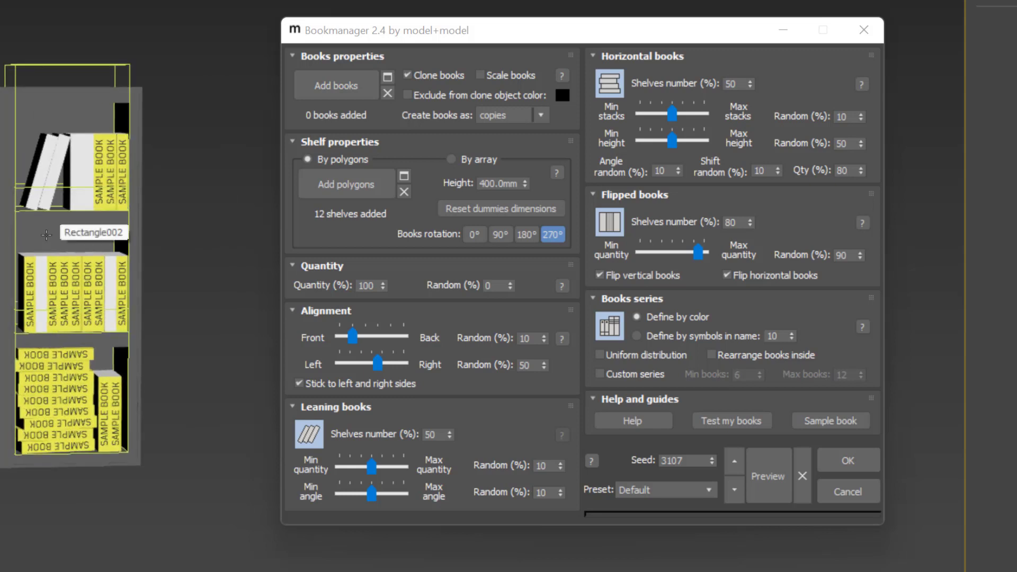
Add the selected detailed book models as Bookmanager's source books and run the books test on their pivot orientation.
{"action": "left_click", "coordinate": [350, 85]}
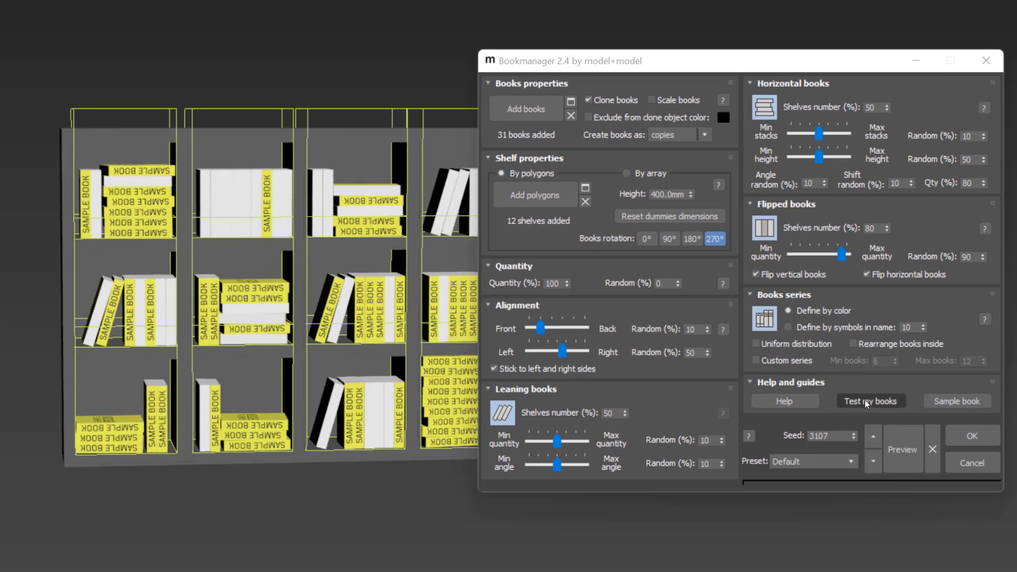
{"action": "left_click", "coordinate": [866, 401]}
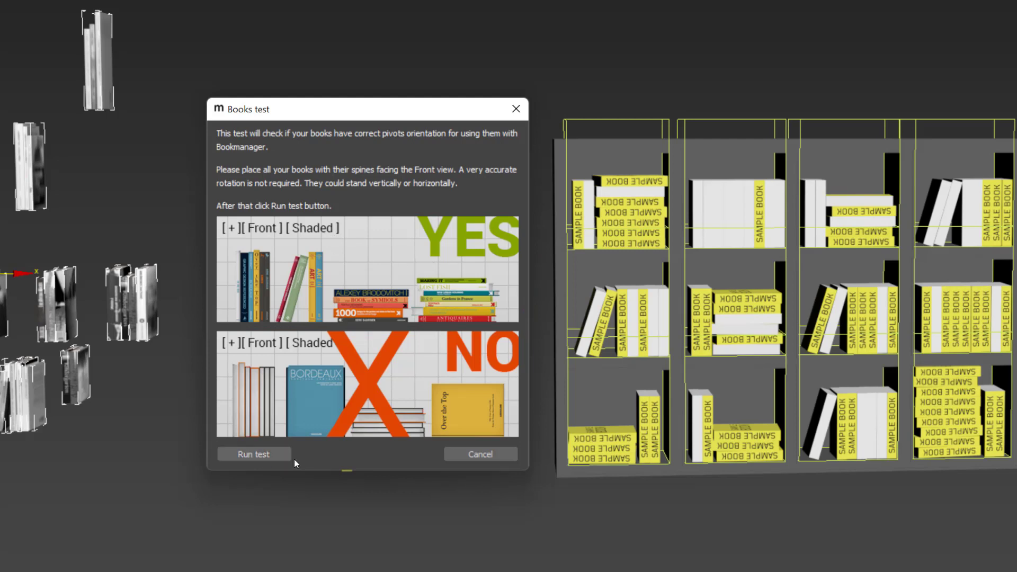
{"action": "left_click", "coordinate": [268, 455]}
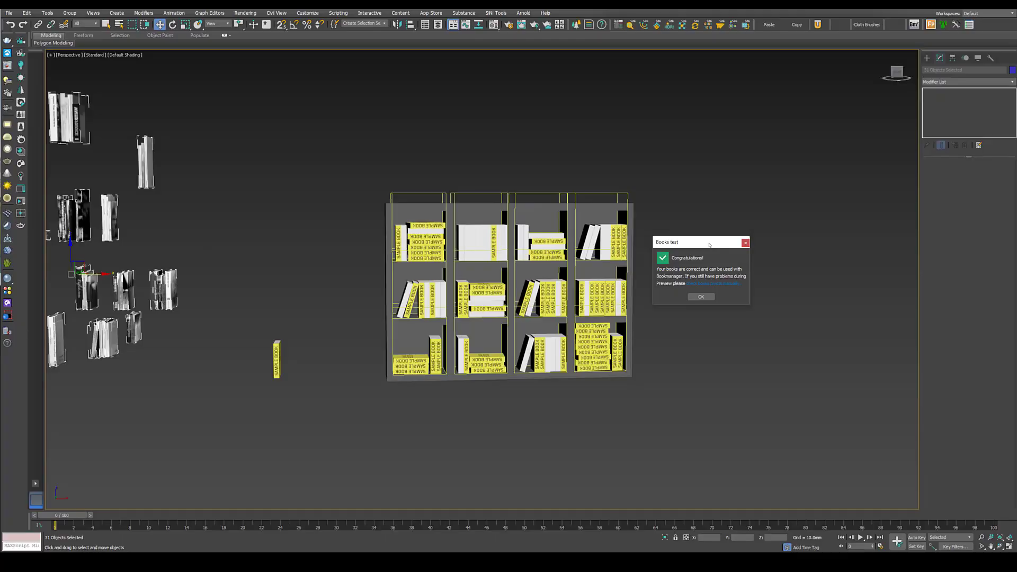
{"action": "left_click_drag", "start_coordinate": [709, 245], "coordinate": [623, 235]}
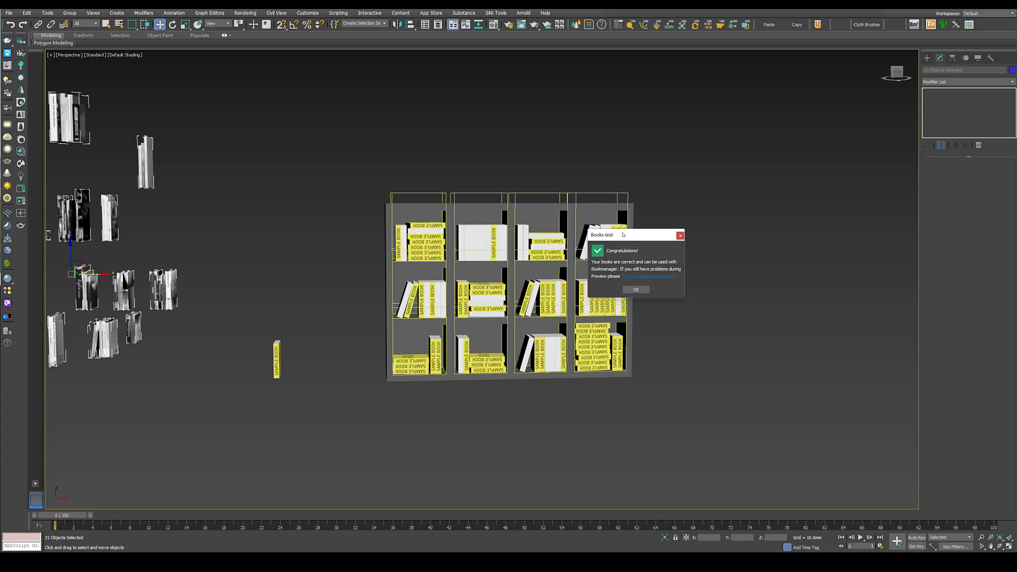
{"action": "left_click", "coordinate": [637, 290]}
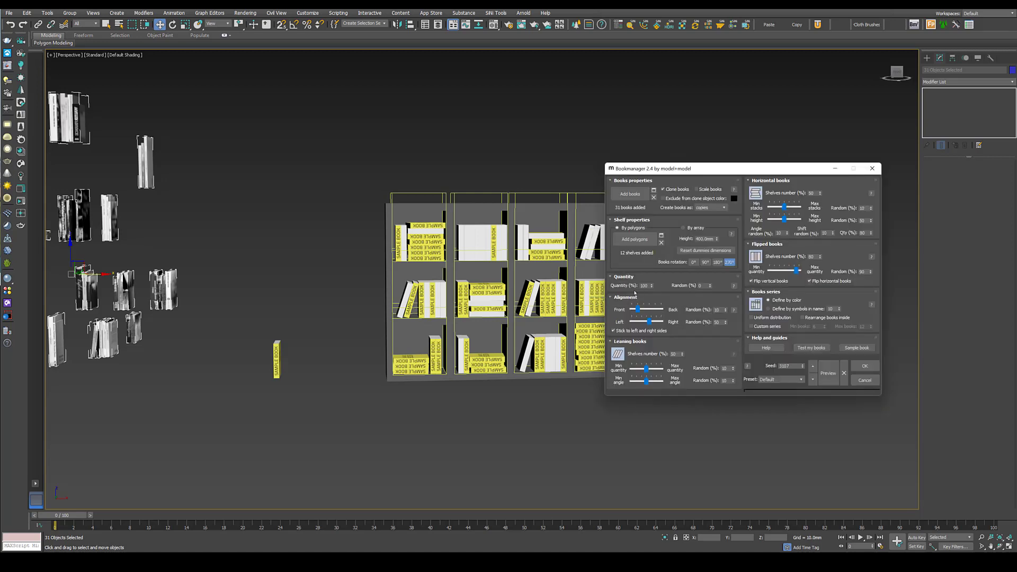
Regenerate the shelf preview with the detailed books and select the bookshelf model.
{"action": "middle_click_drag", "start_coordinate": [511, 289], "coordinate": [366, 285]}
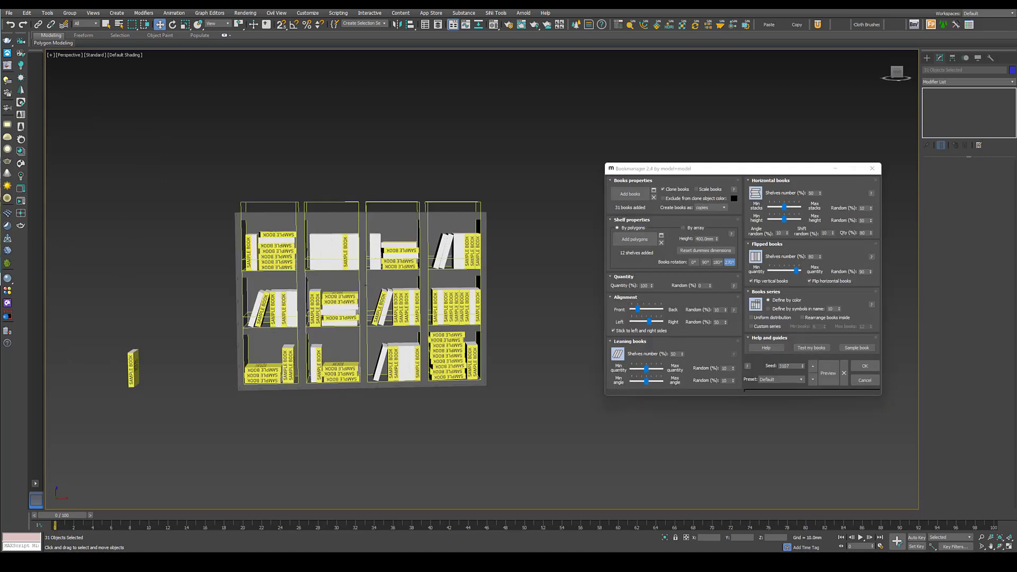
{"action": "left_click", "coordinate": [826, 374]}
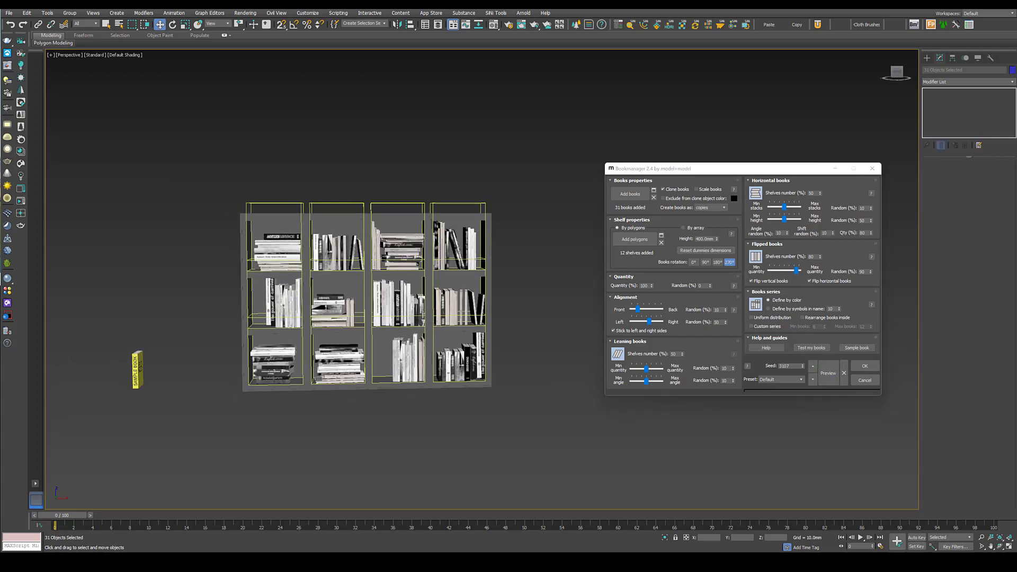
{"action": "left_click", "coordinate": [482, 385]}
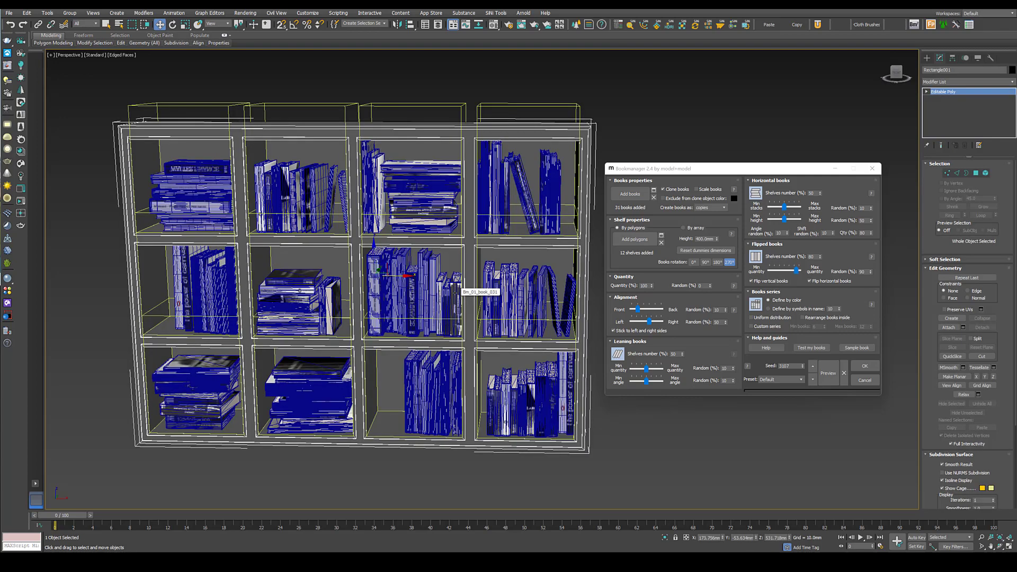